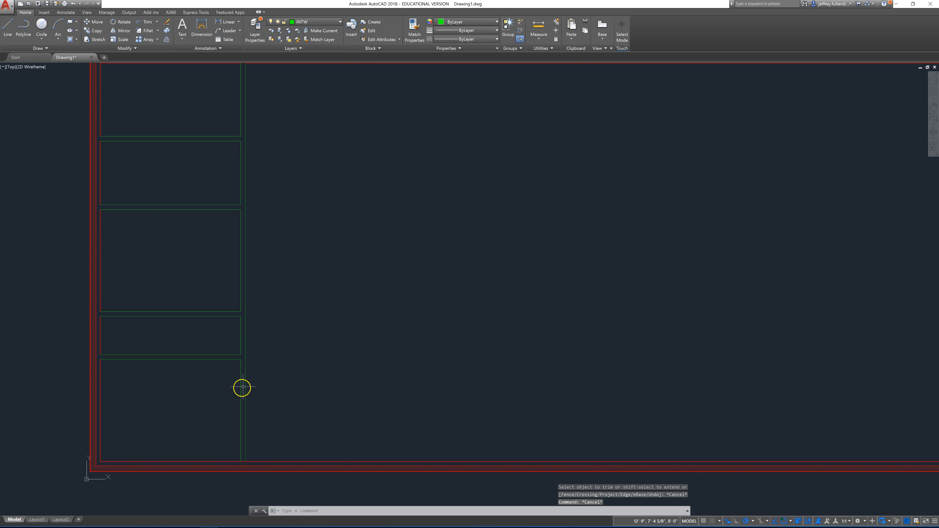
Step: Offset the upper wall line of the bottom-left room 3" down into the room
mouse_move(269, 389)
middle_mouse_down()
mouse_move(247, 331)
mouse_move(214, 291)
middle_mouse_up()
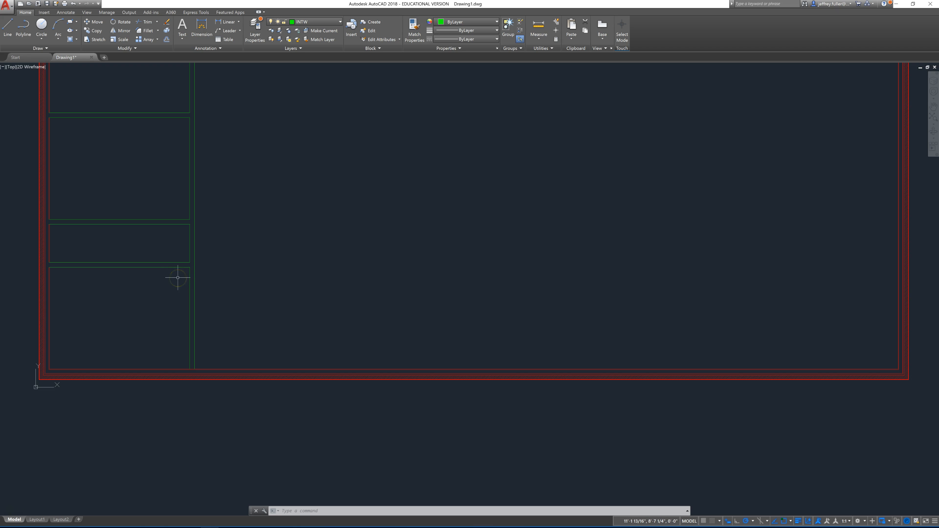
scroll(178, 276, "up", 2)
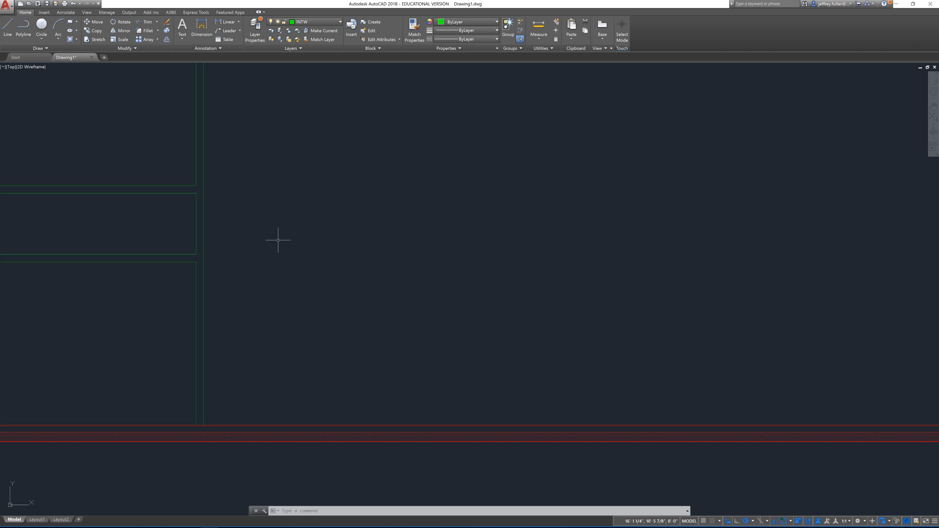
middle_click_drag(258, 241, 289, 236)
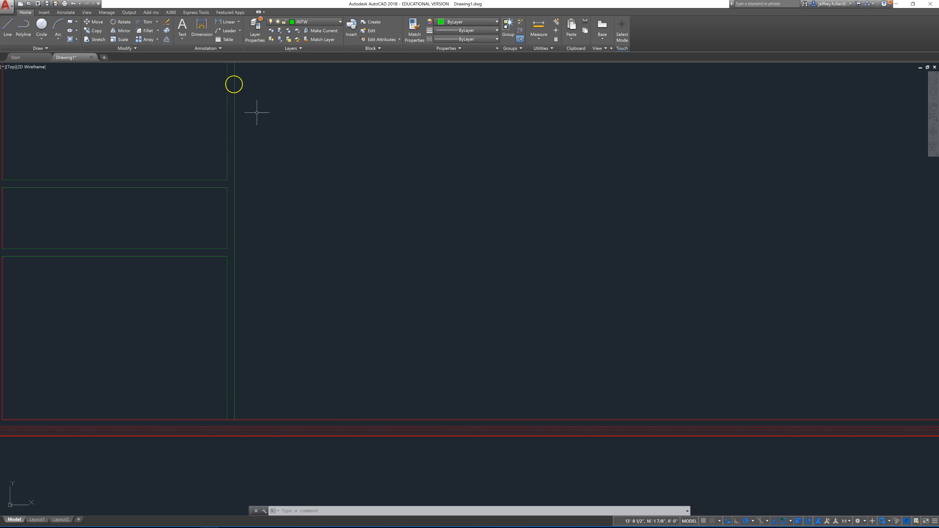
left_click(167, 39)
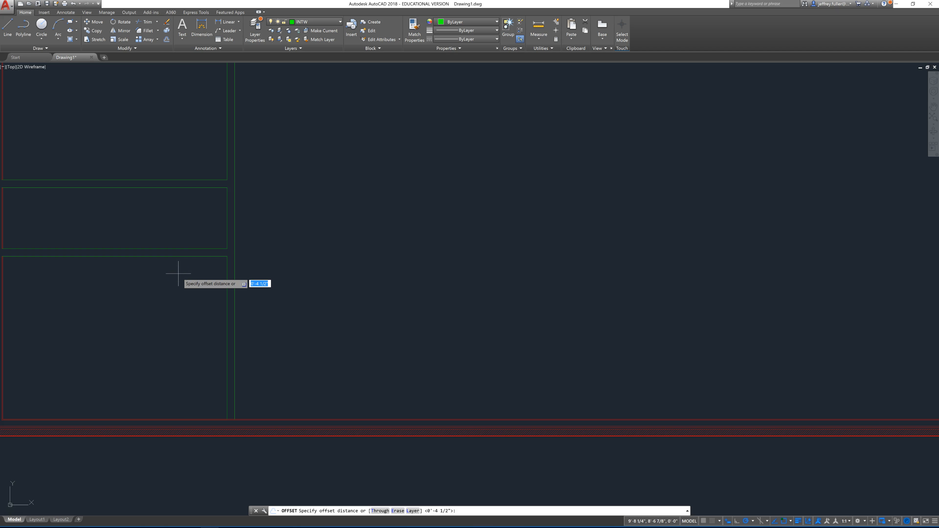
type("3")
key("Return")
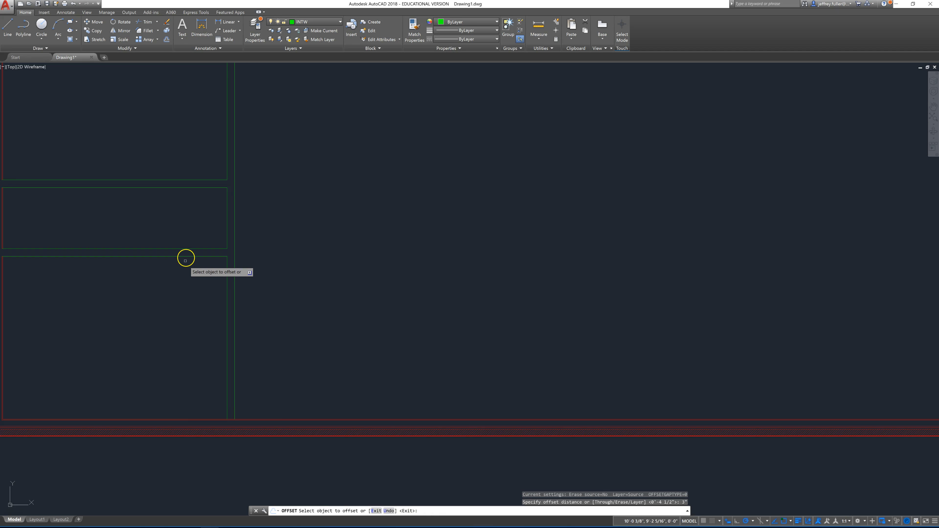
left_click(186, 257)
left_click(189, 286)
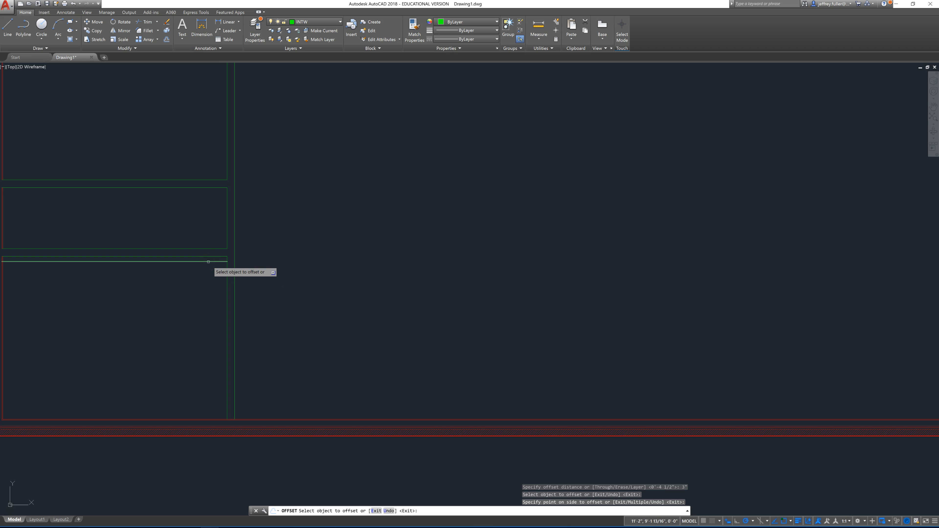
Step: Offset the new line a further 32" down into the room to set the door opening's width
left_click(208, 262)
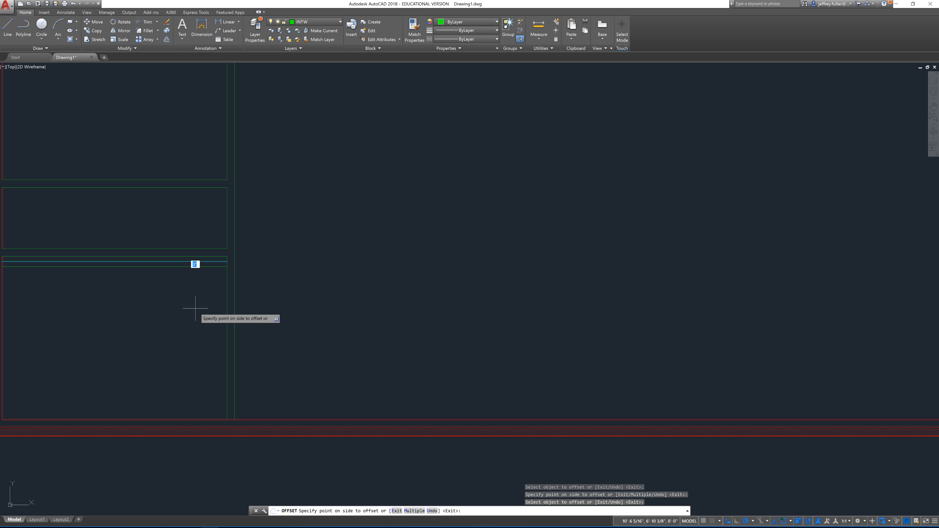
left_click(196, 311)
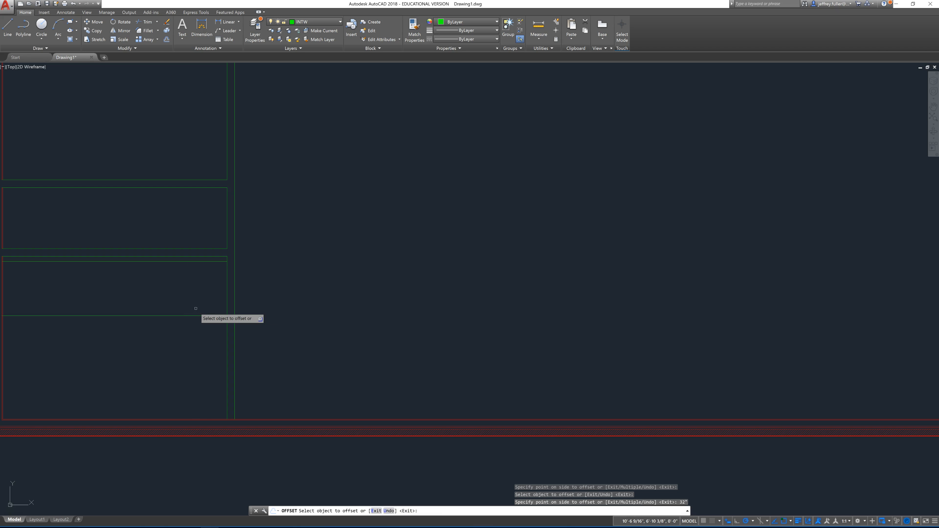
left_click(327, 301)
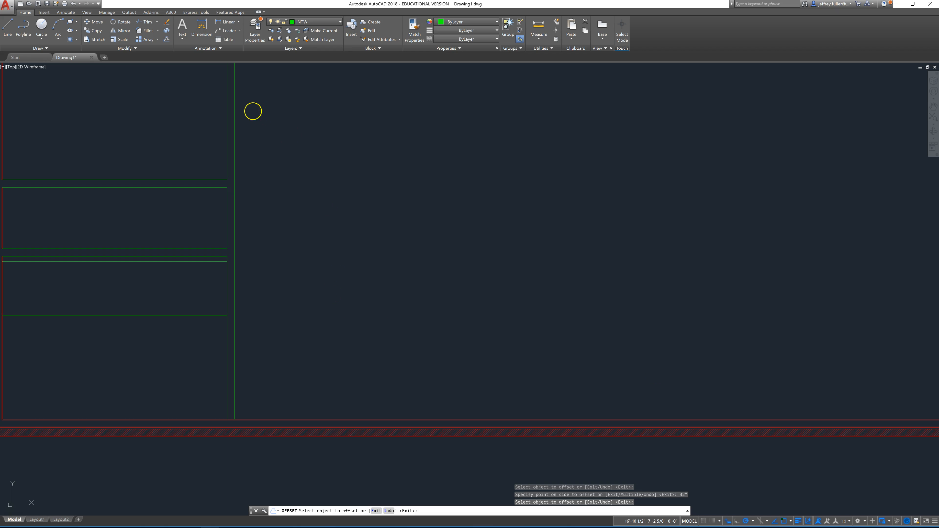
key("Escape")
key("Escape")
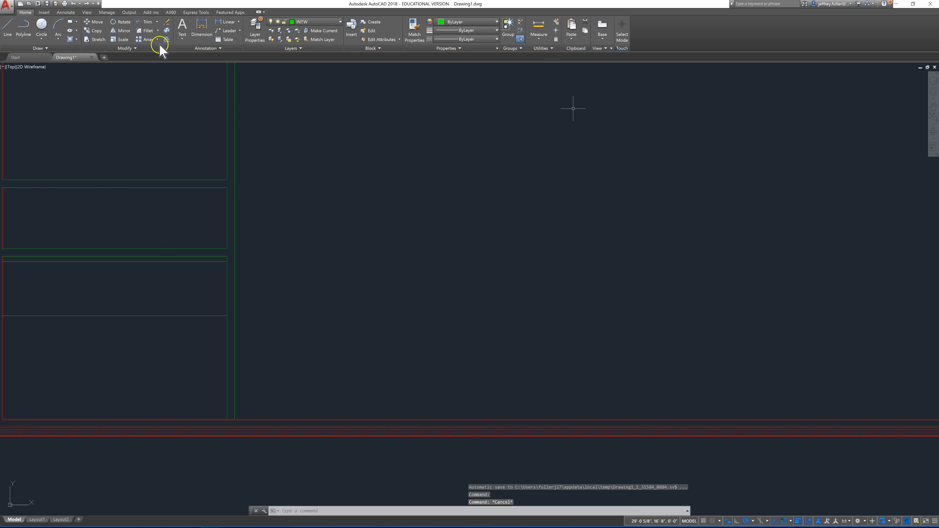
Step: Move both door-opening lines horizontally to the right so they cross the room's right-hand interior wall
left_click(103, 23)
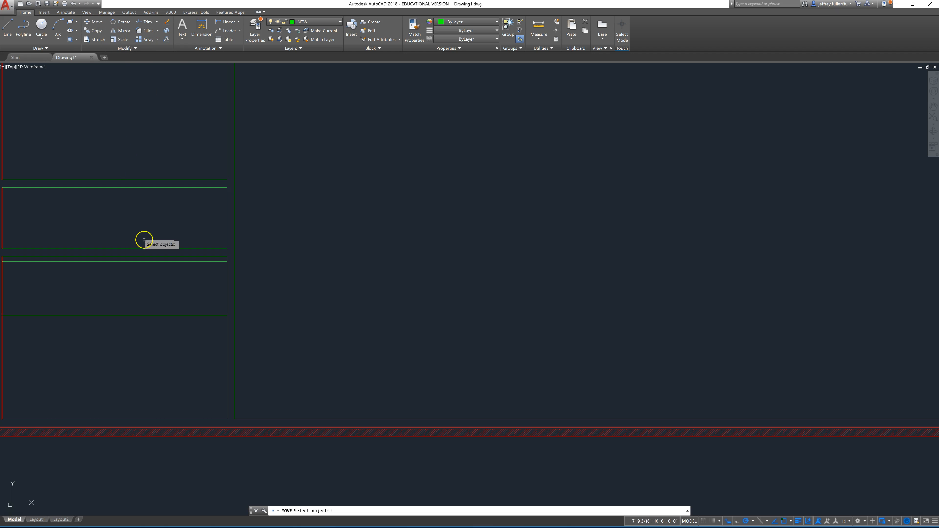
left_click(169, 262)
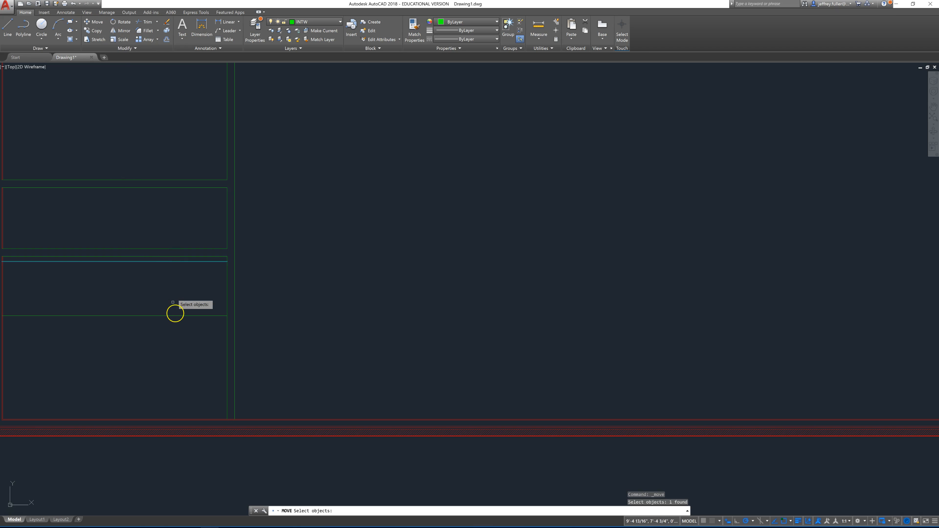
left_click(176, 315)
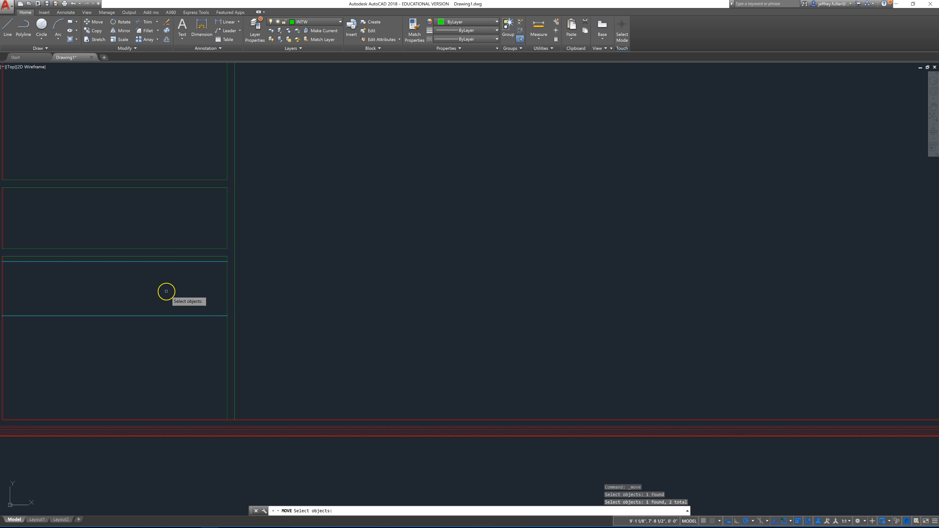
key("Return")
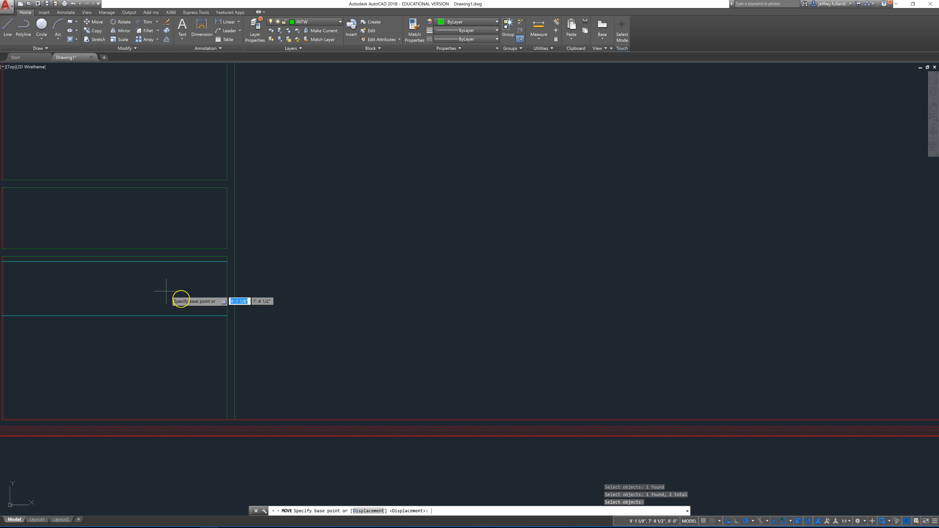
left_click(207, 316)
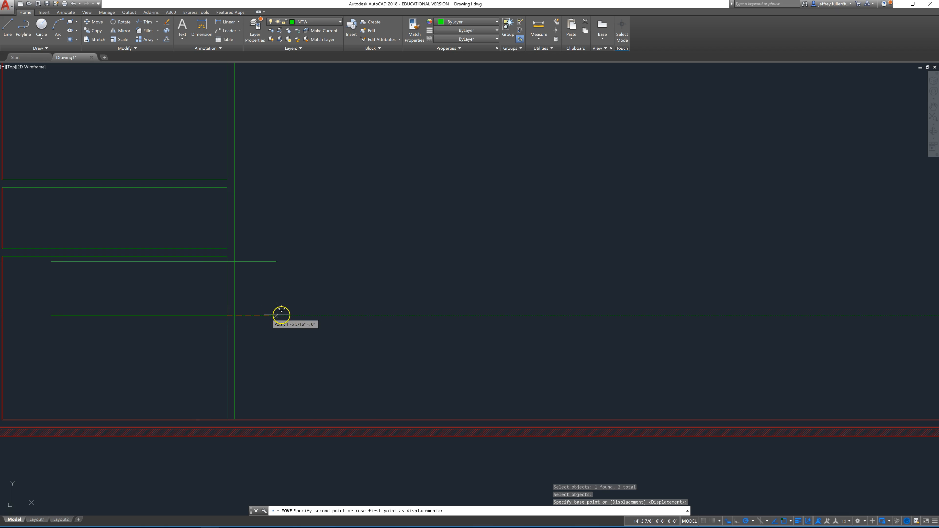
left_click(303, 316)
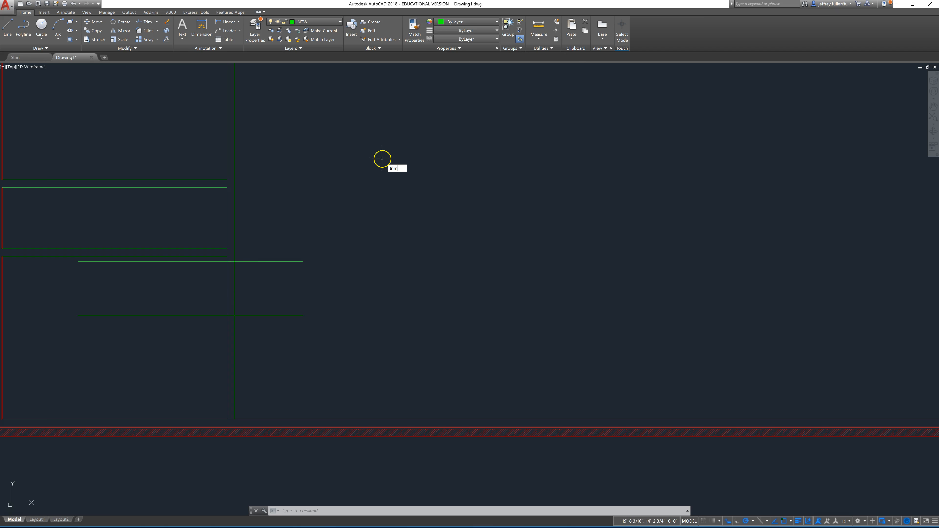
key("Return")
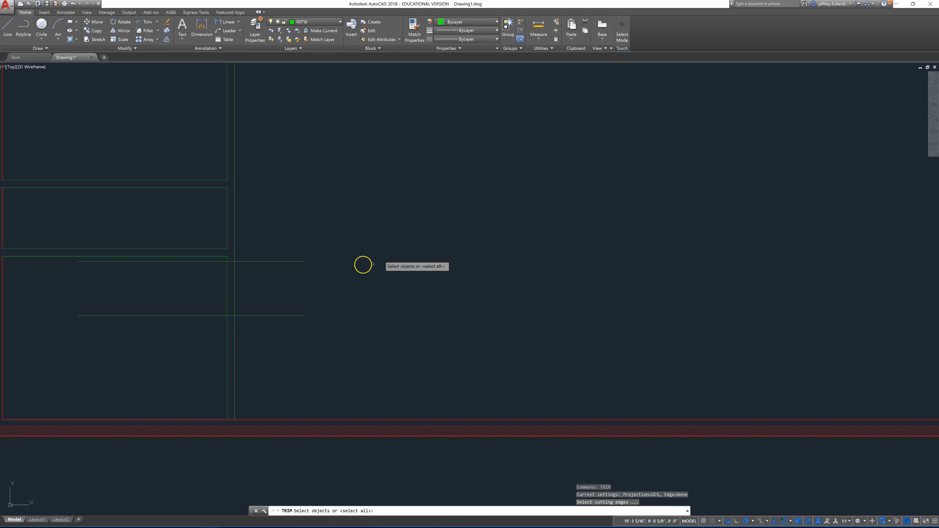
left_click(246, 280)
left_click(217, 287)
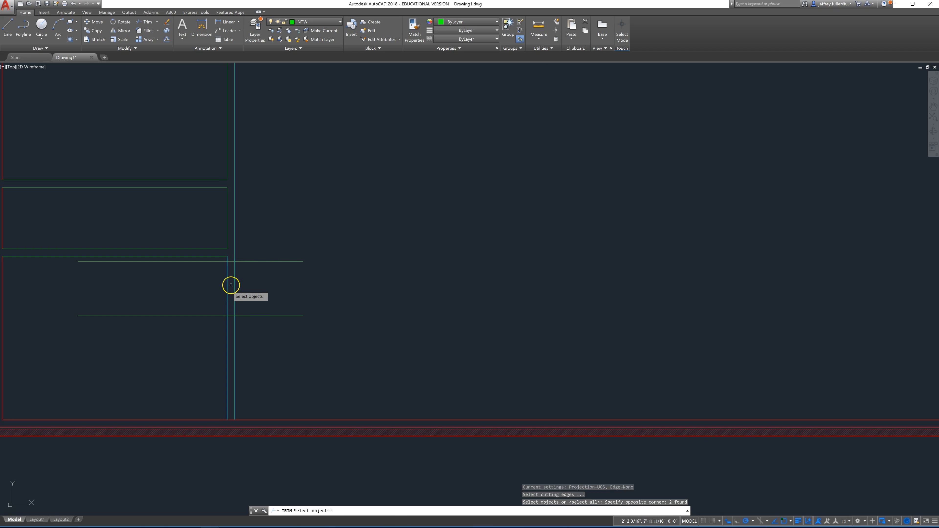
key("Escape")
key("Escape")
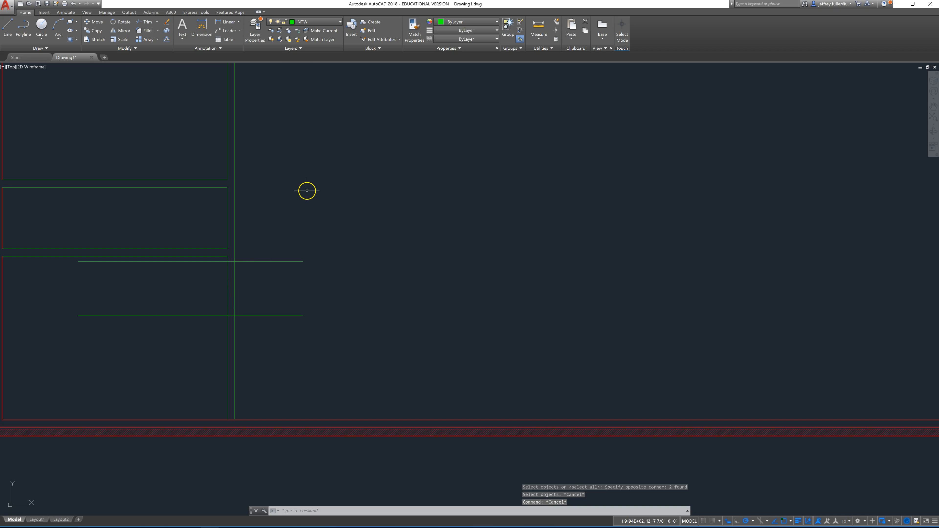
Step: Trim both vertical wall lines between the two door-opening lines, using all objects as cutting edges
type("tri")
key("Return")
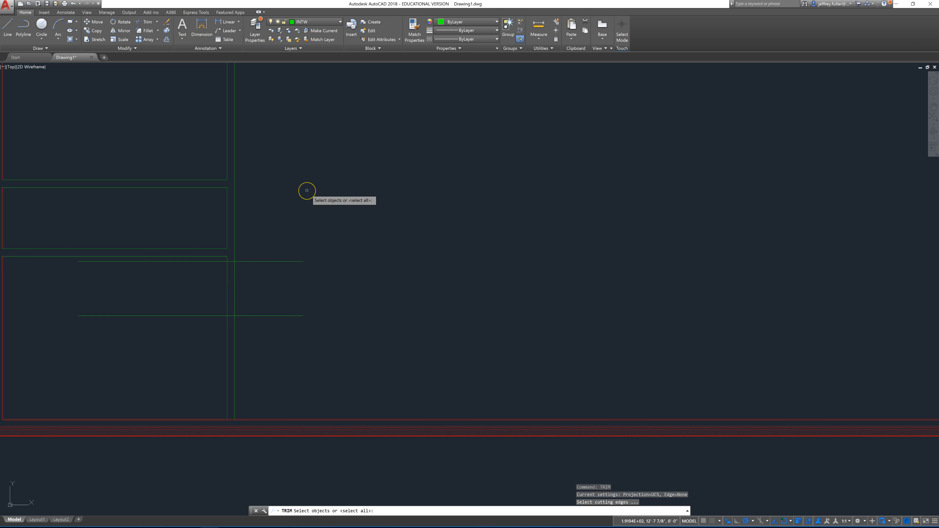
key("Return")
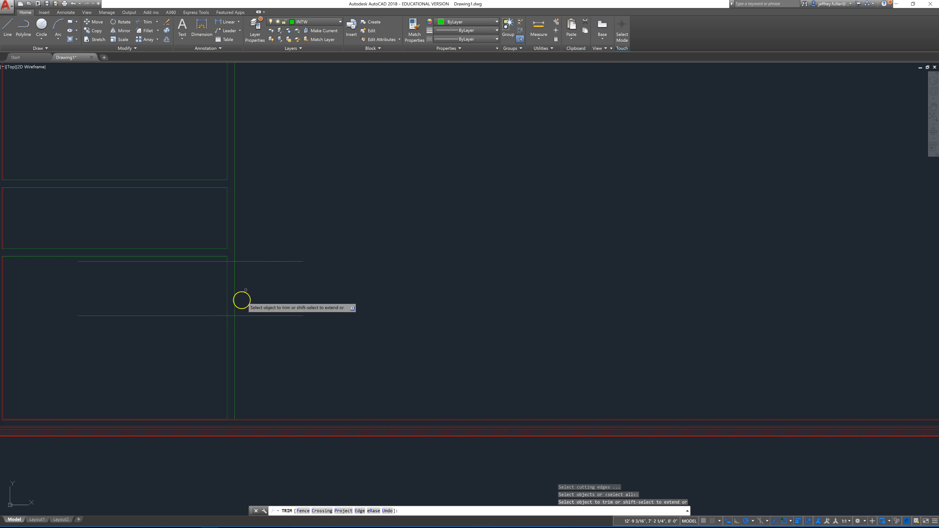
left_click(247, 276)
left_click(218, 288)
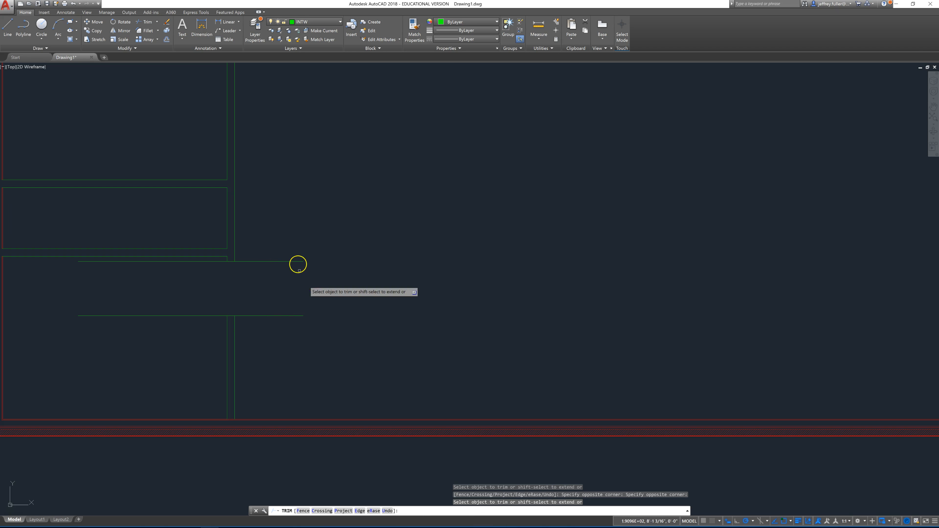
Step: Trim the excess of both door-opening lines on either side of the wall, leaving only the jamb ends
left_click(298, 244)
left_click(287, 329)
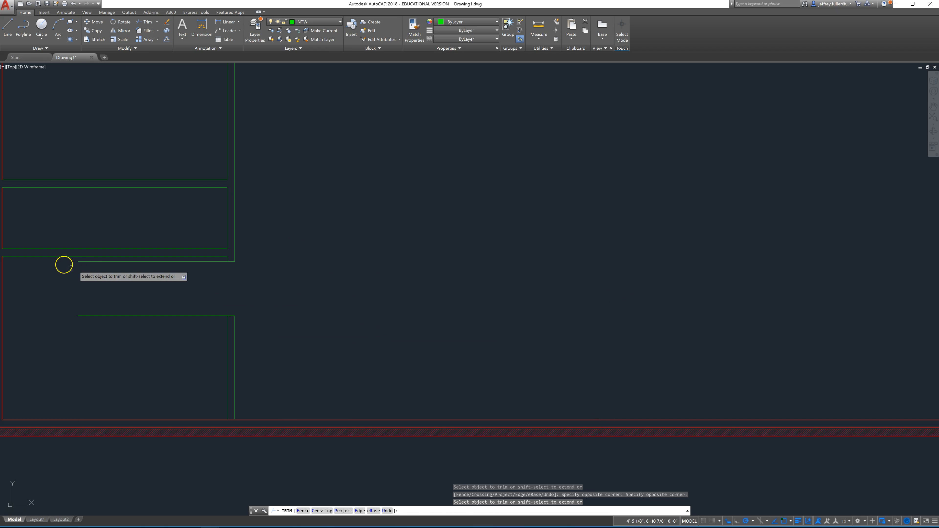
left_click(61, 262)
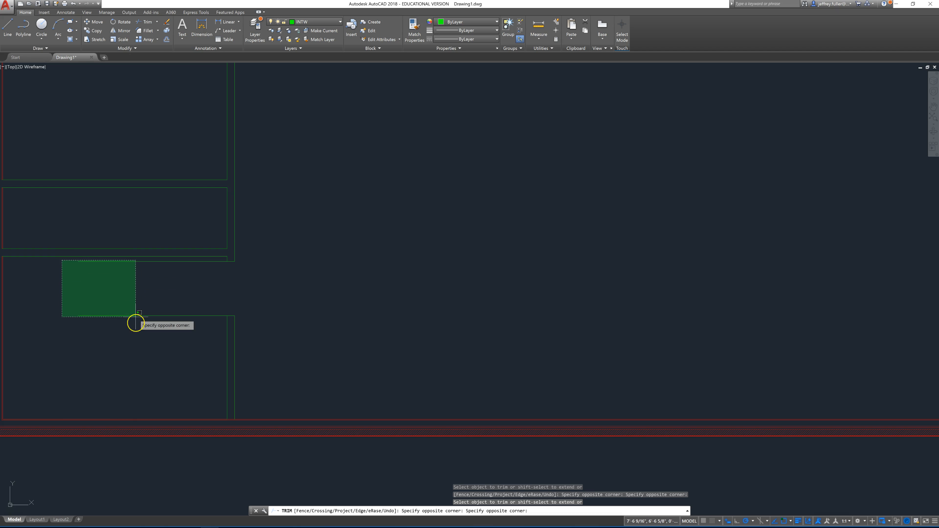
left_click(138, 327)
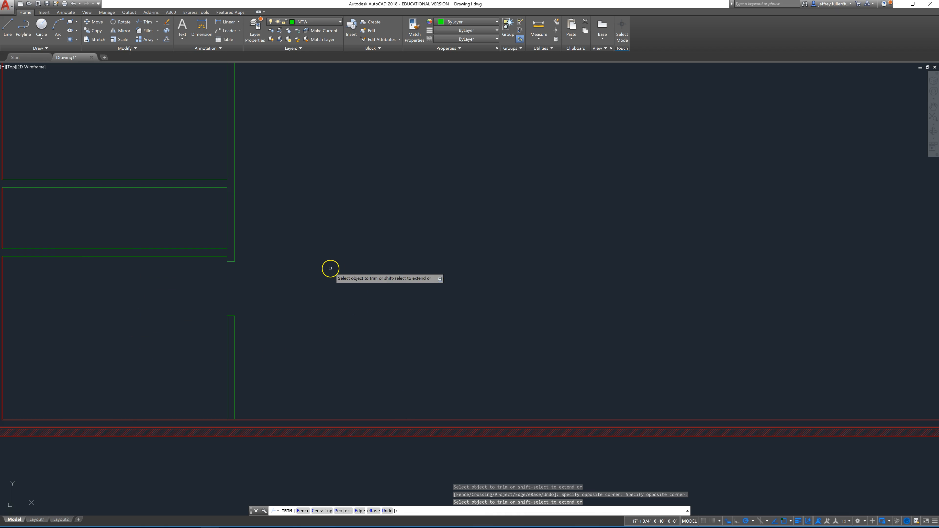
scroll(256, 295, "up", 2)
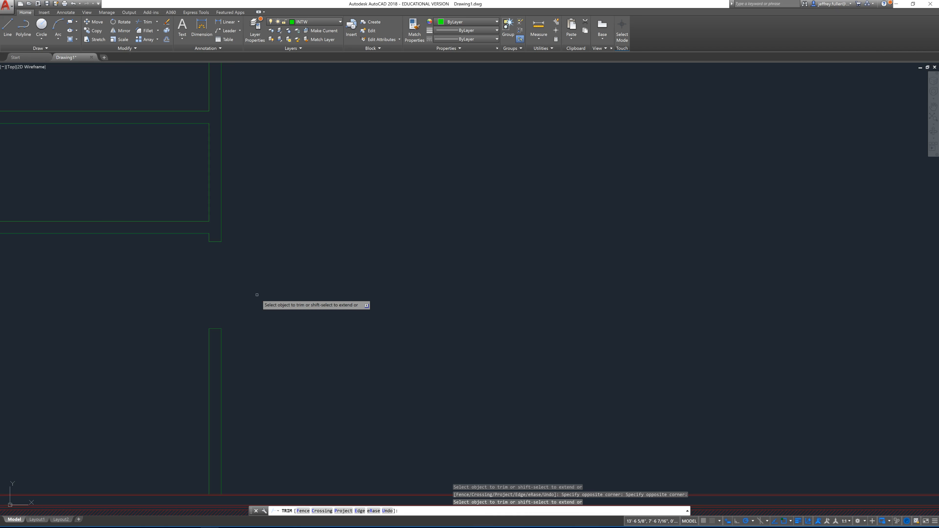
middle_click_drag(257, 295, 308, 298)
scroll(221, 290, "down", 2)
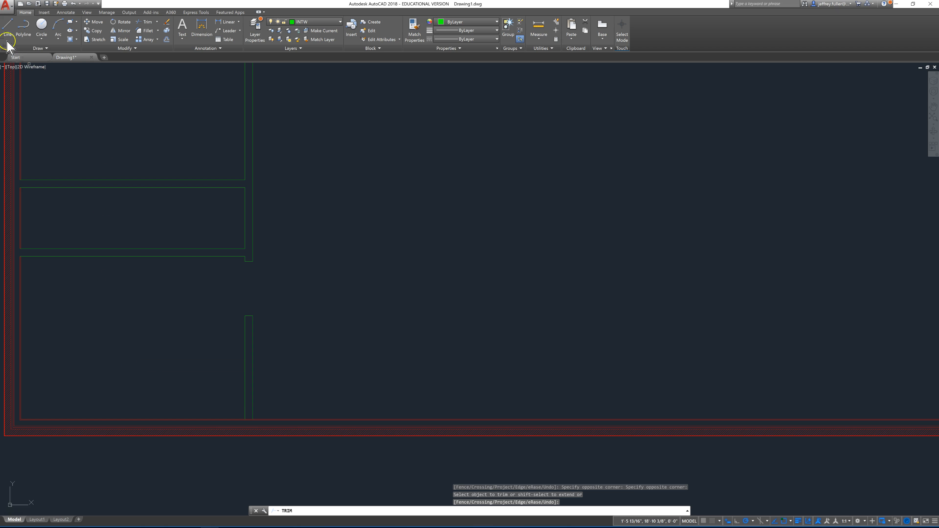
Step: Make the WIND layer current and draw a vertical line about 1'-8" long down through the bottom exterior wall, 5'6" from the room's lower-left inside corner
left_click(314, 22)
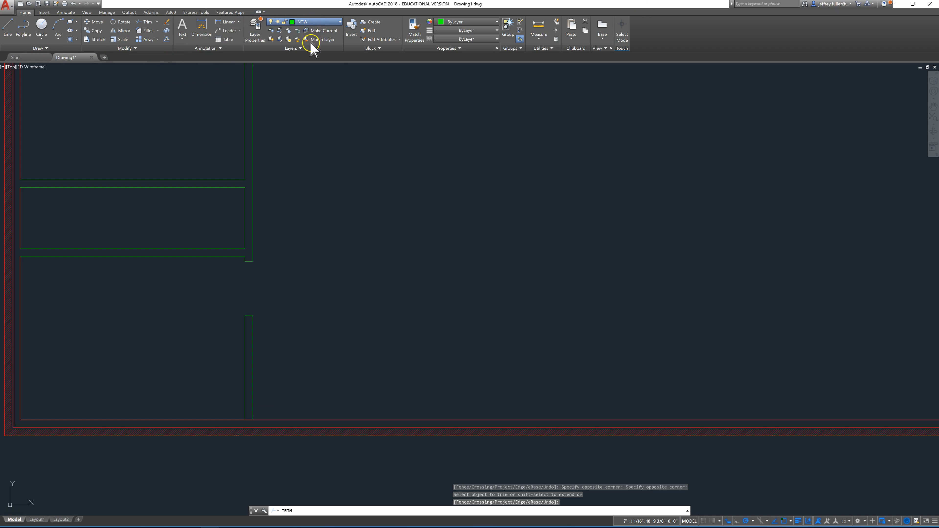
left_click(308, 74)
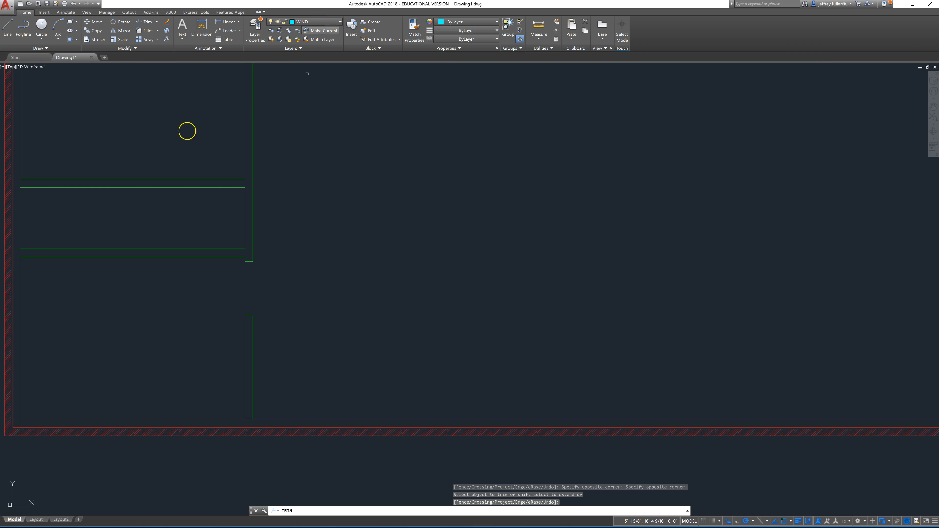
left_click(14, 27)
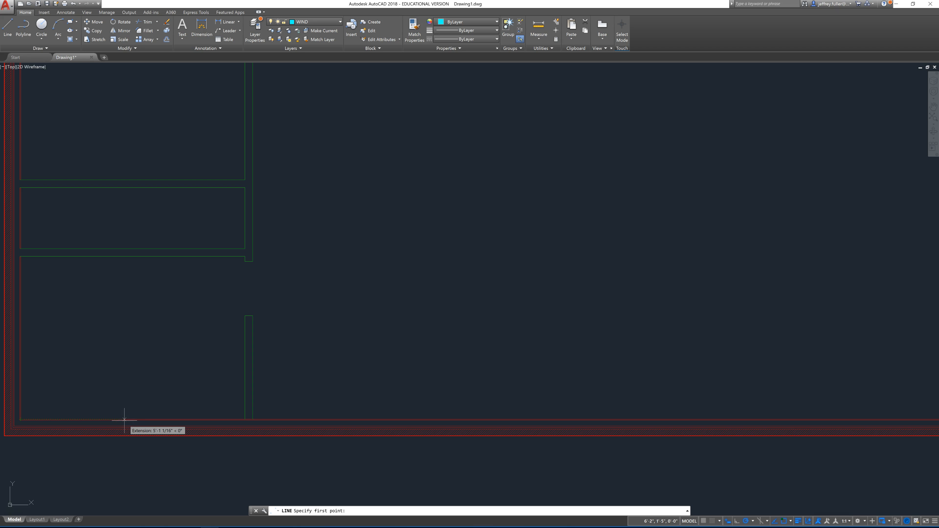
type("5")
key("Return")
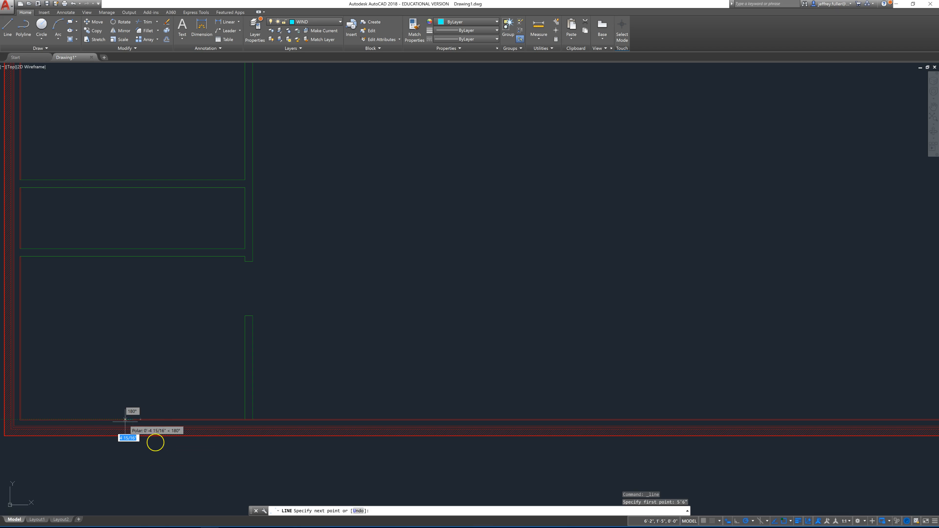
left_click(134, 453)
key("Escape")
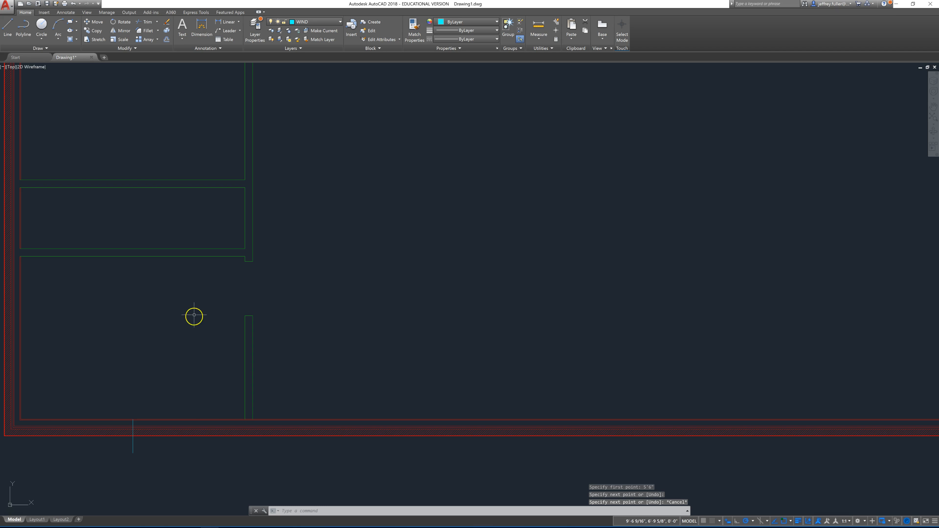
left_click(188, 337)
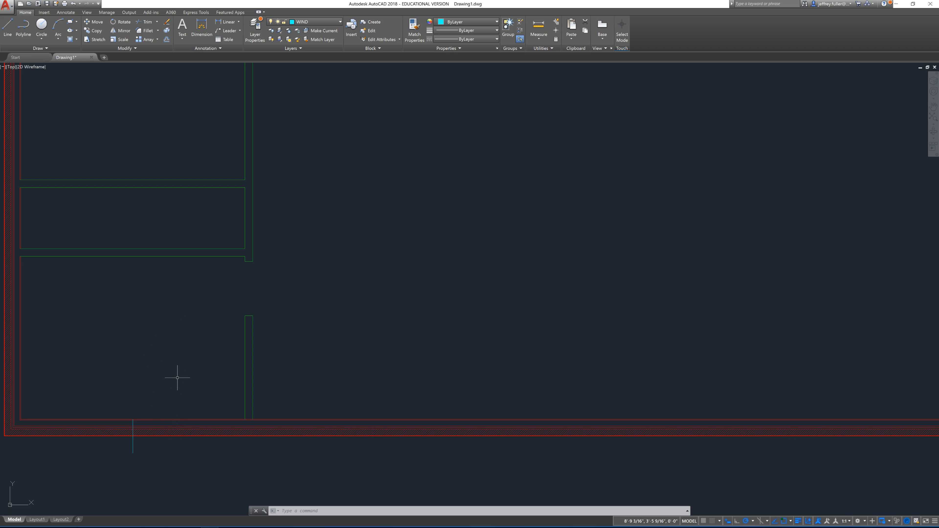
key("Escape")
Step: Offset the vertical window line in the bottom exterior wall by 1.5' to both sides
left_click(167, 30)
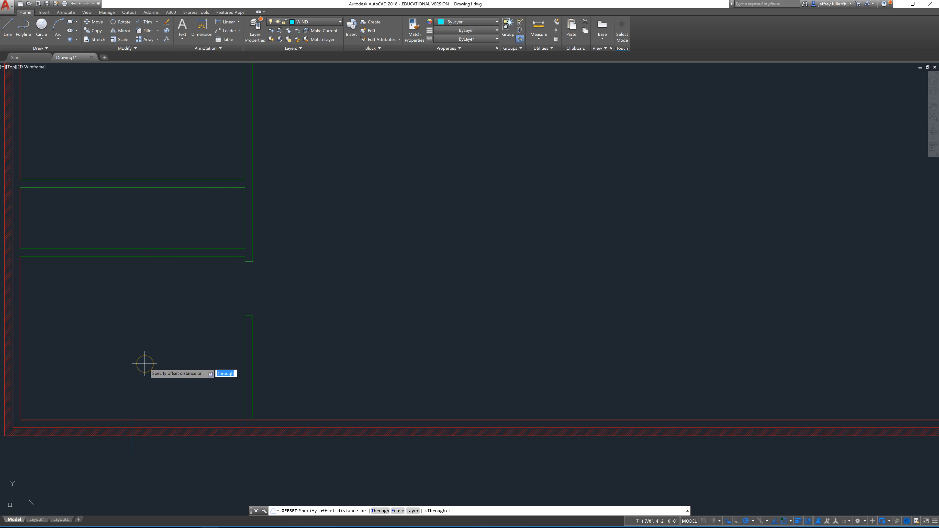
type("1.5'")
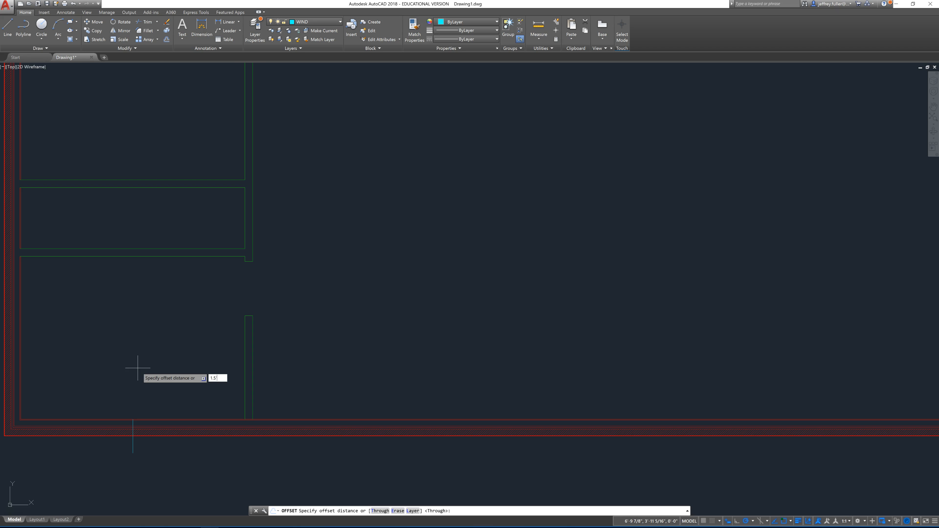
key("Return")
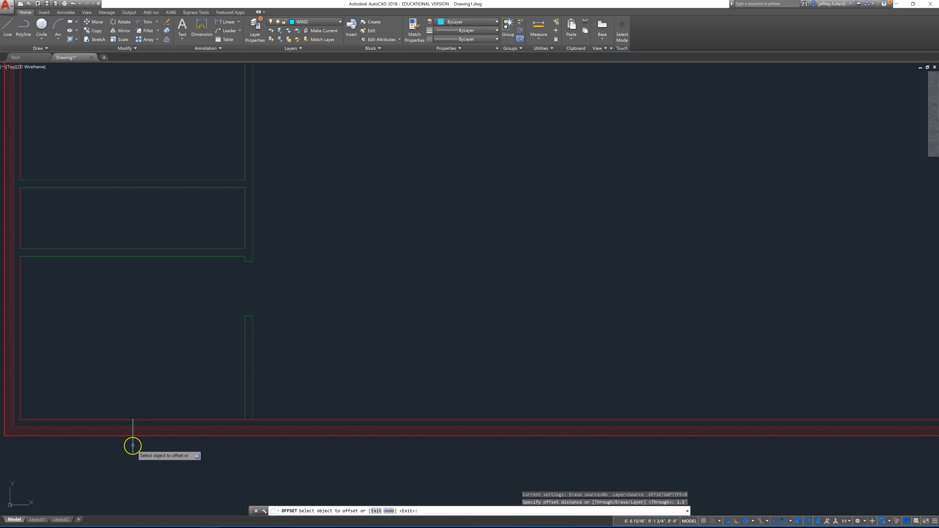
left_click(133, 446)
left_click(157, 445)
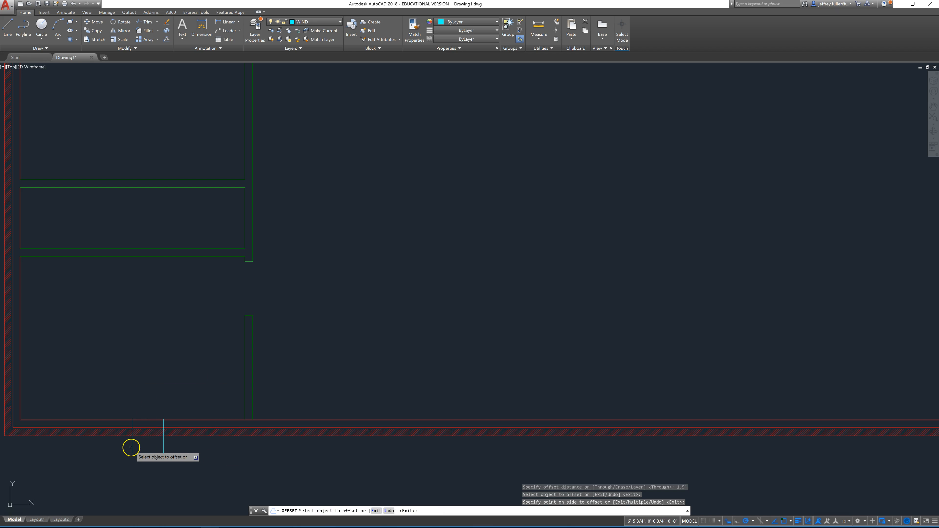
left_click(133, 448)
left_click(84, 445)
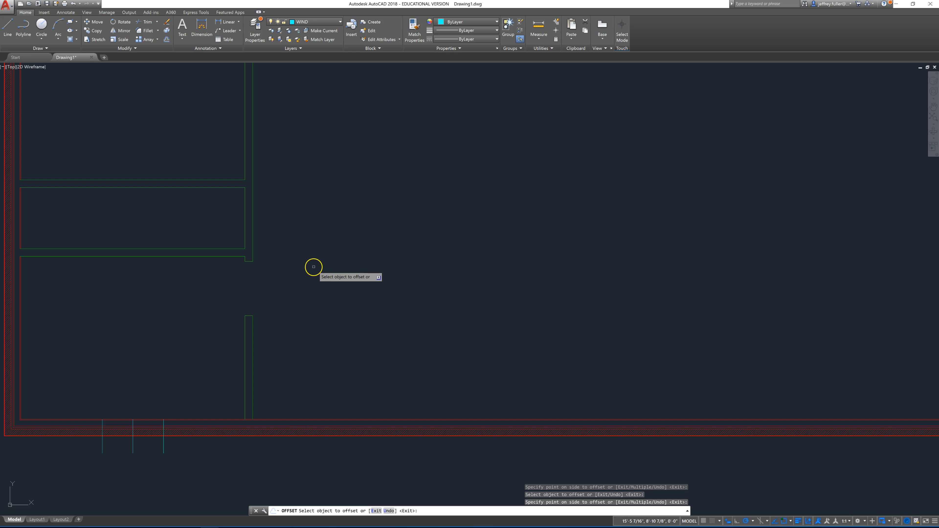
key("Escape")
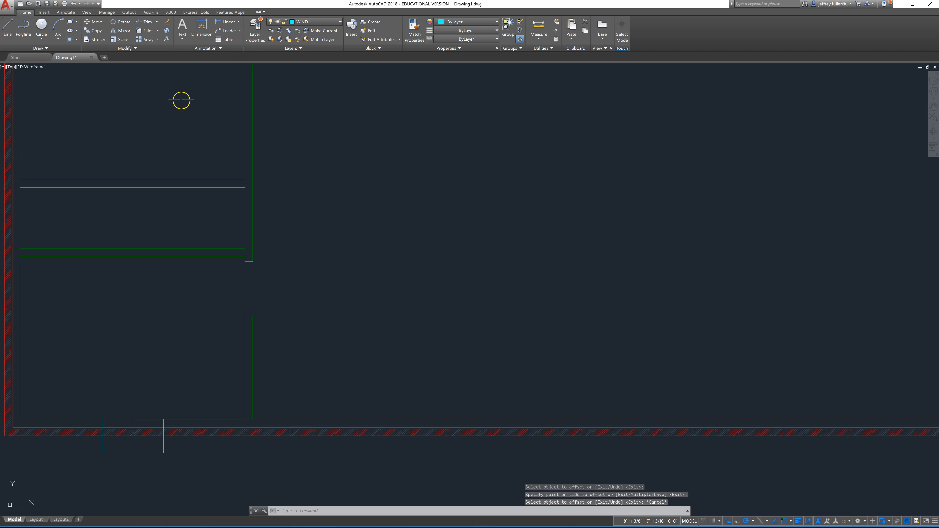
Step: Trim the exterior wall lines between the middle and right-hand window lines, using all objects as cutting edges
type("trim")
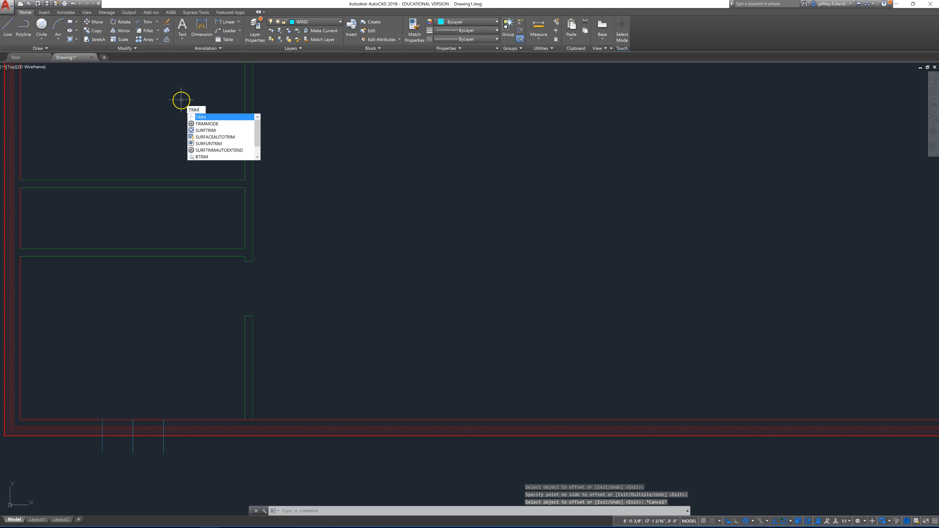
key("Return")
key("Return")
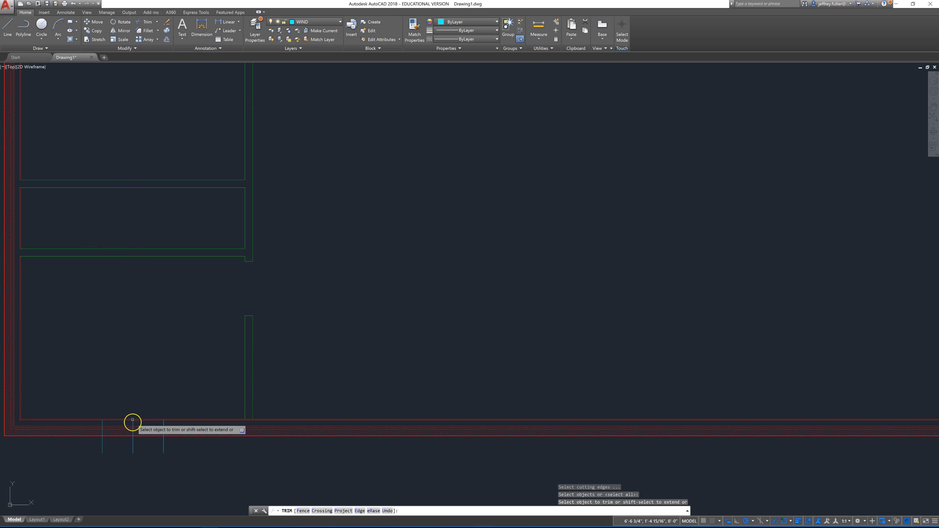
left_click(150, 412)
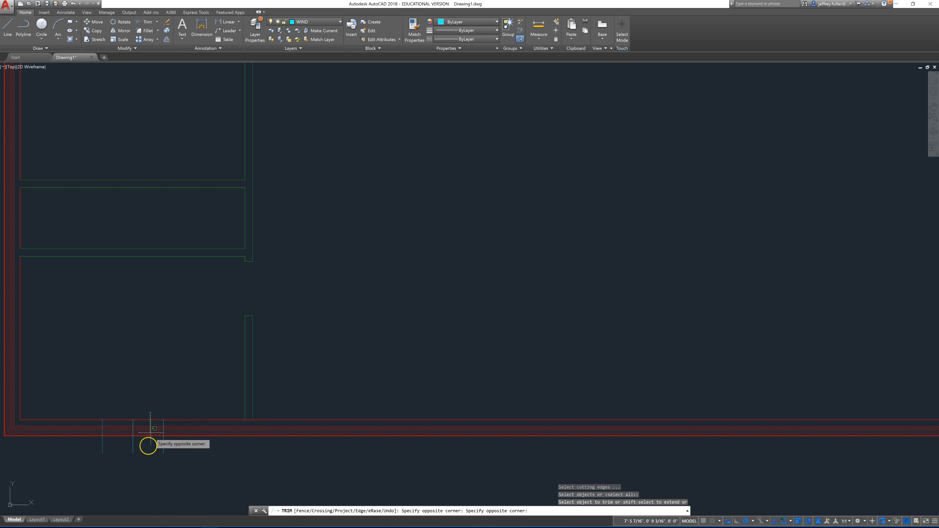
left_click(147, 449)
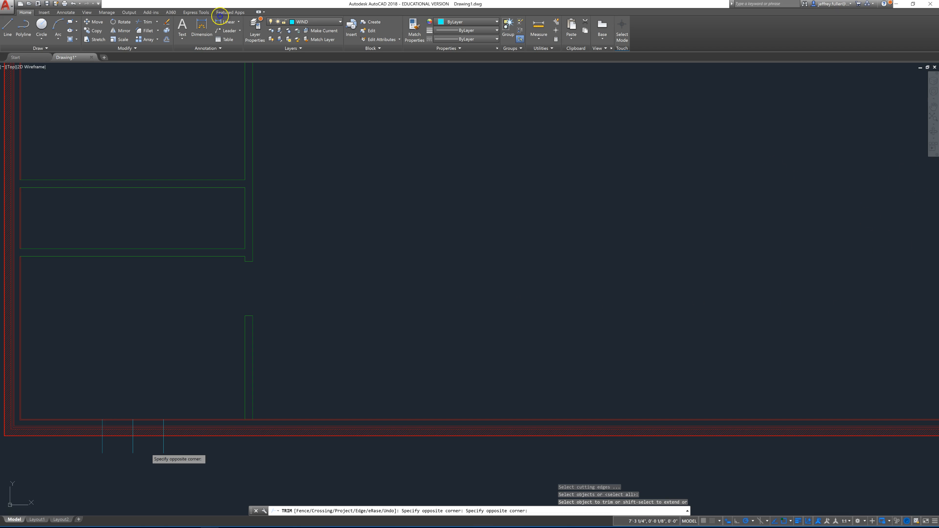
left_click(158, 420)
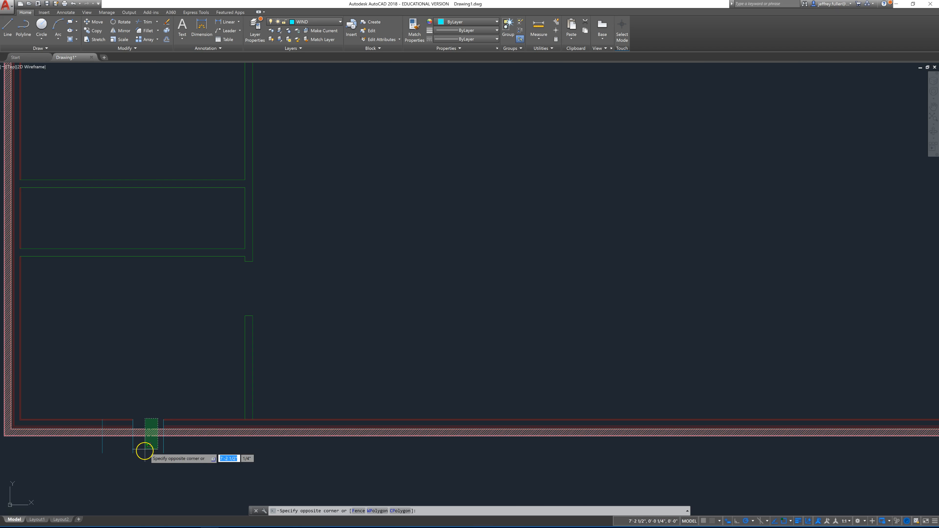
key("Escape")
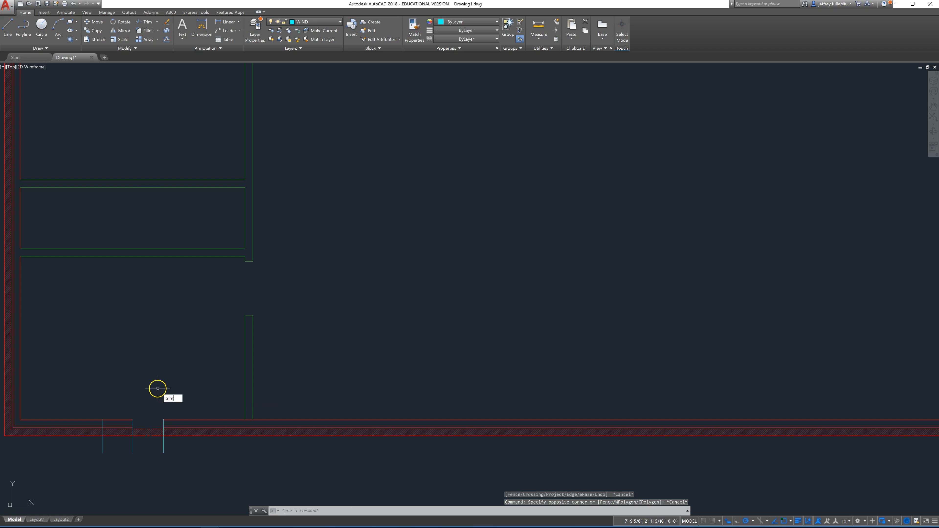
Step: Trim more of the remaining outer wall line segments between the middle and right-hand window lines, again with all objects as cutting edges
key("Return")
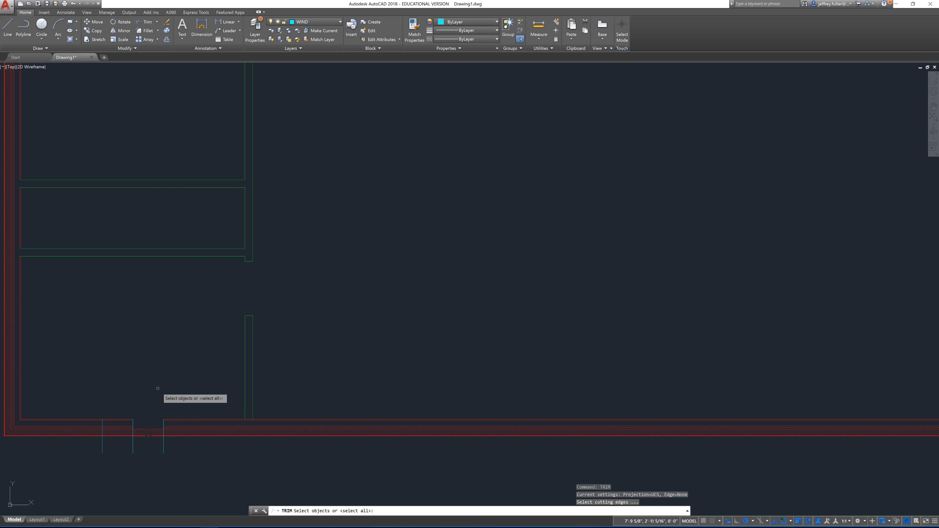
key("Return")
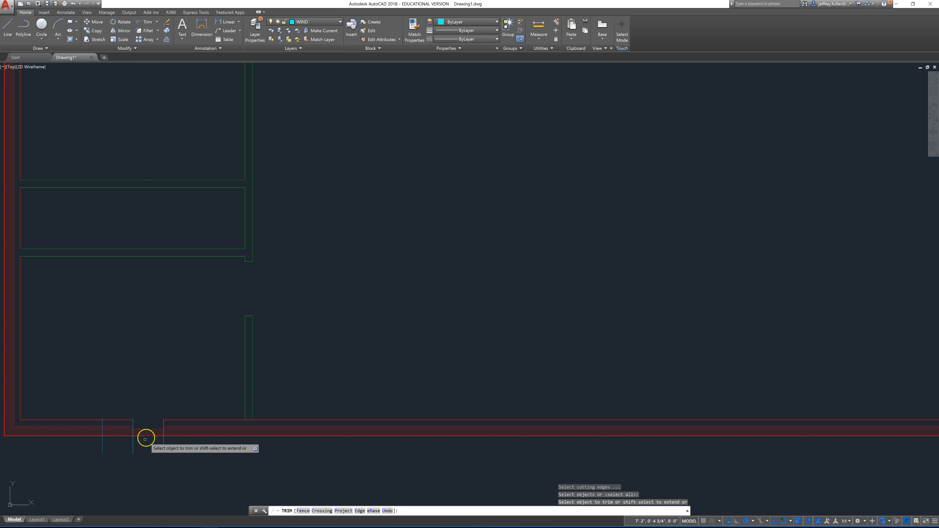
left_click(154, 422)
left_click(142, 446)
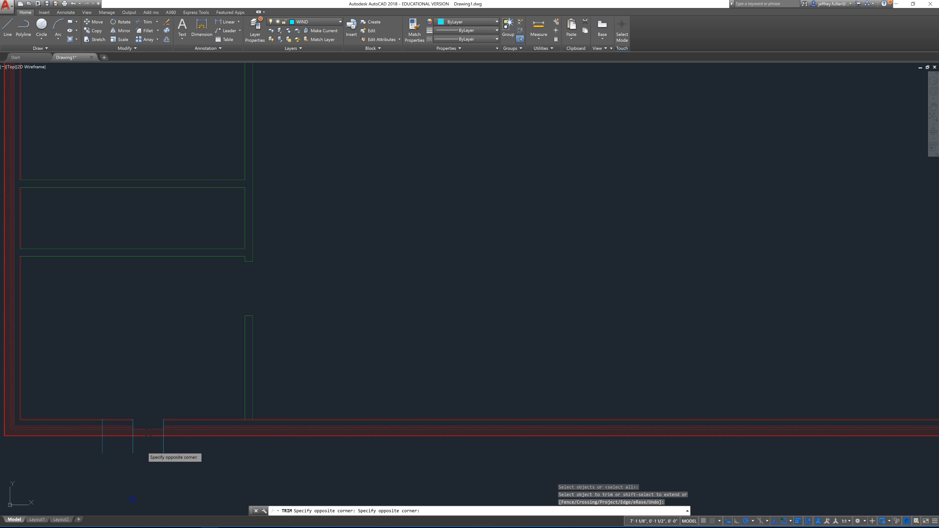
left_click(256, 408)
left_click_drag(238, 363, 321, 367)
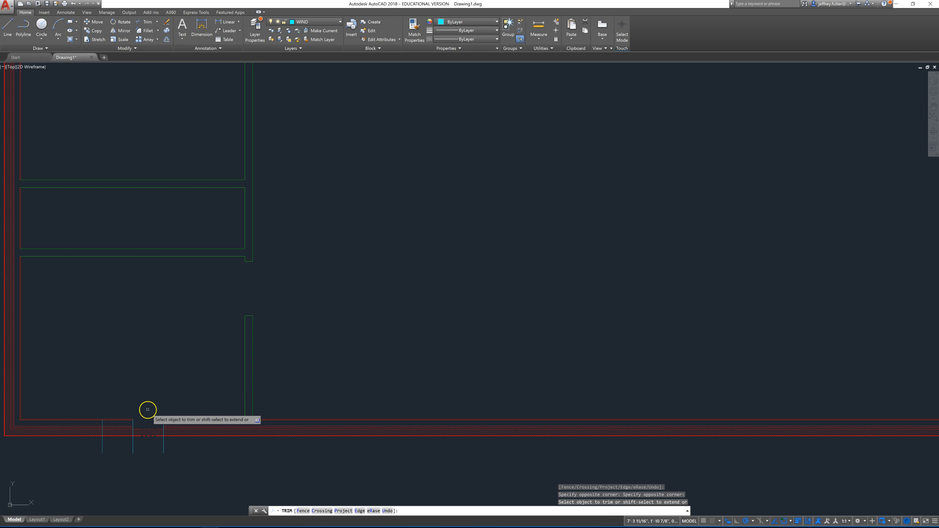
left_click(149, 436)
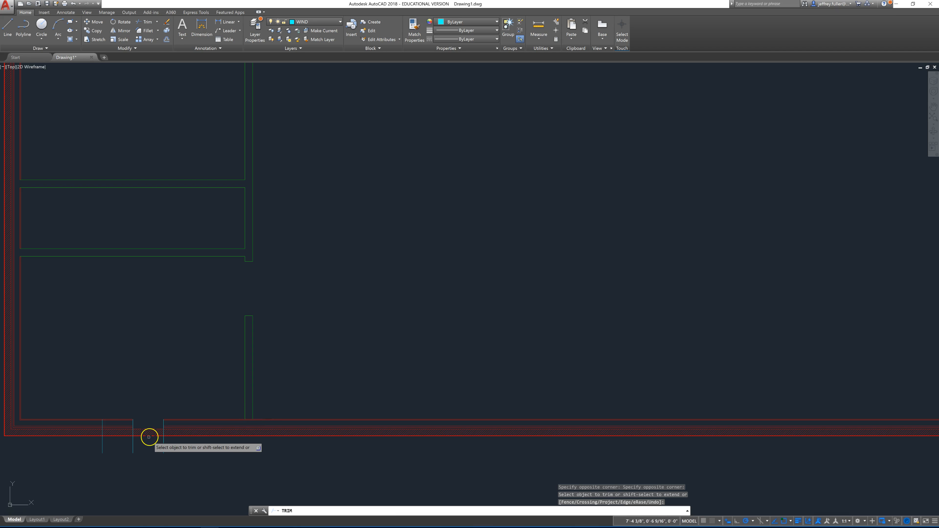
scroll(146, 423, "up", 4)
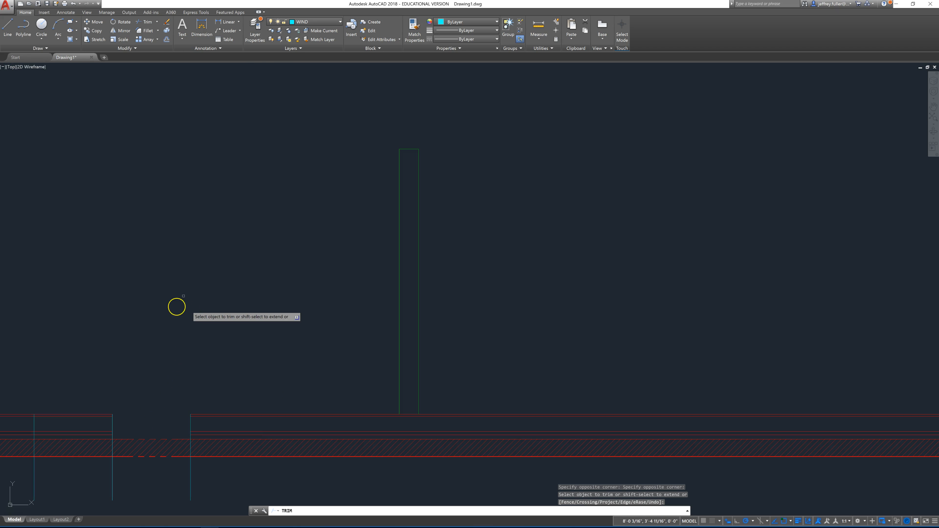
key("Escape")
key("Escape")
key("Escape")
Step: Trim the wall lines and hatch between the middle and right-hand window lines, using only those two lines as cutting edges
left_click(130, 303)
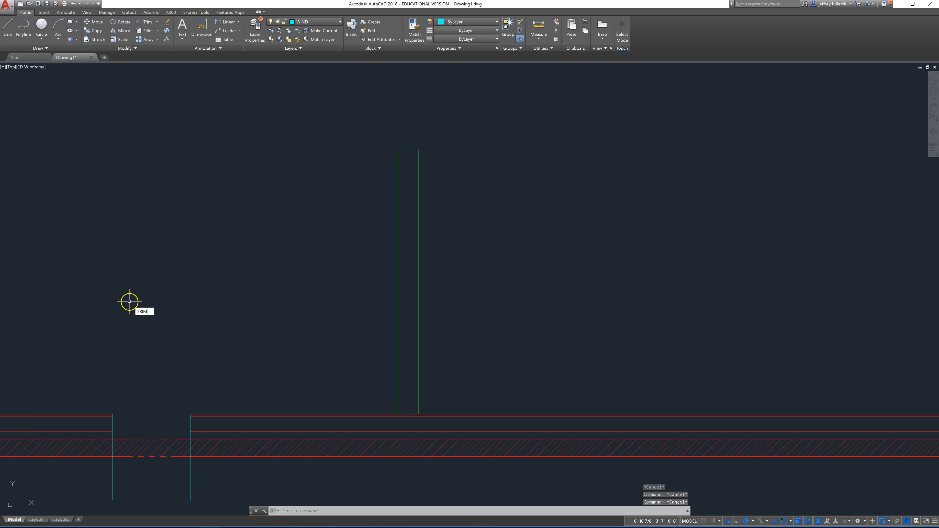
key("Return")
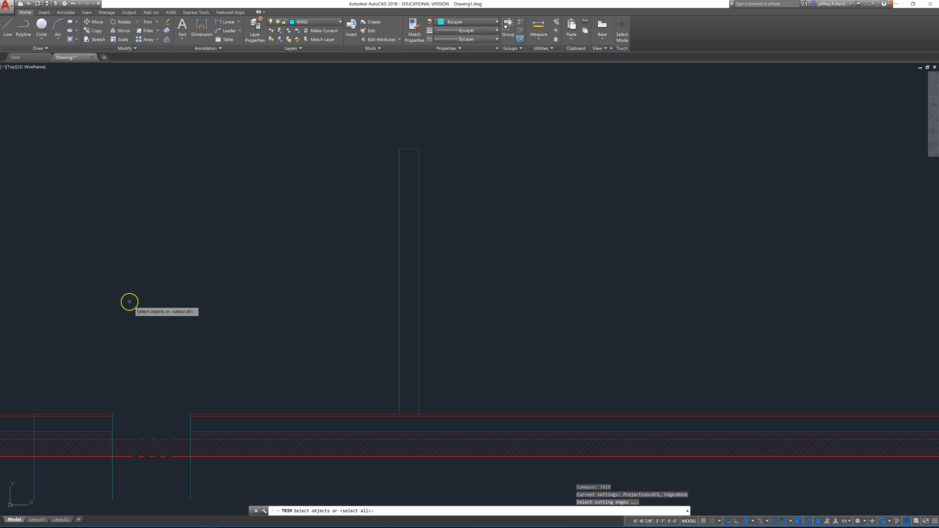
left_click(112, 423)
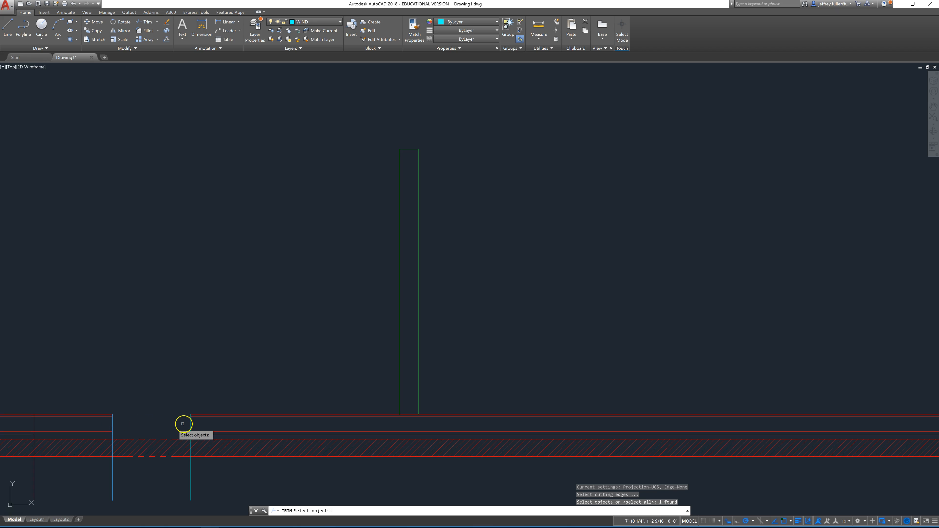
left_click(191, 423)
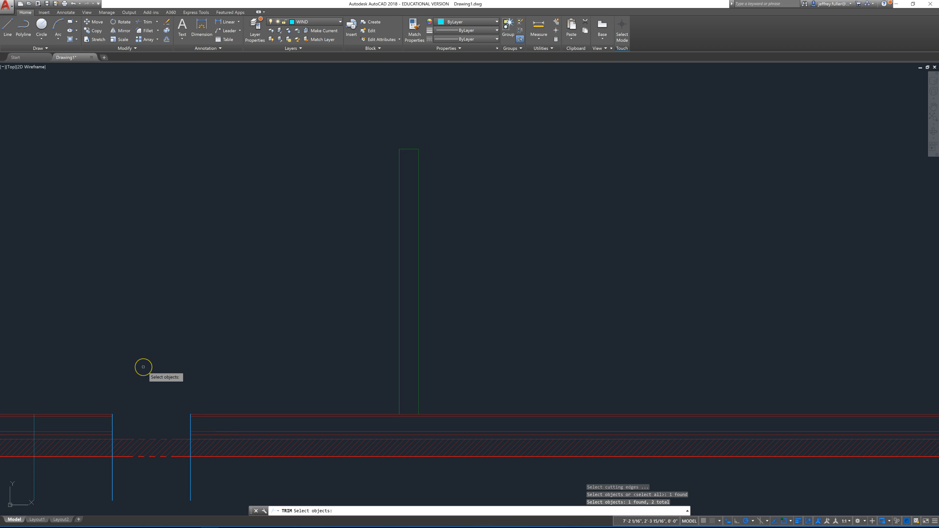
key("Return")
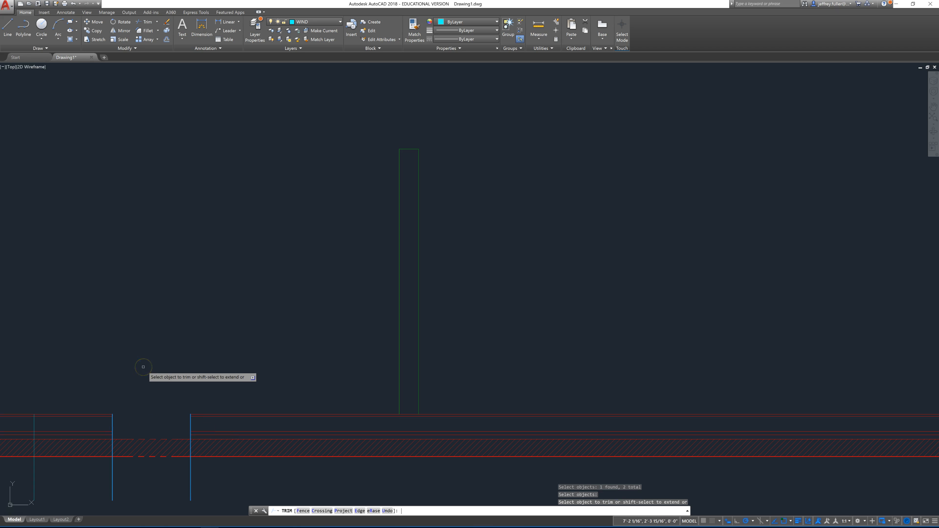
left_click(154, 431)
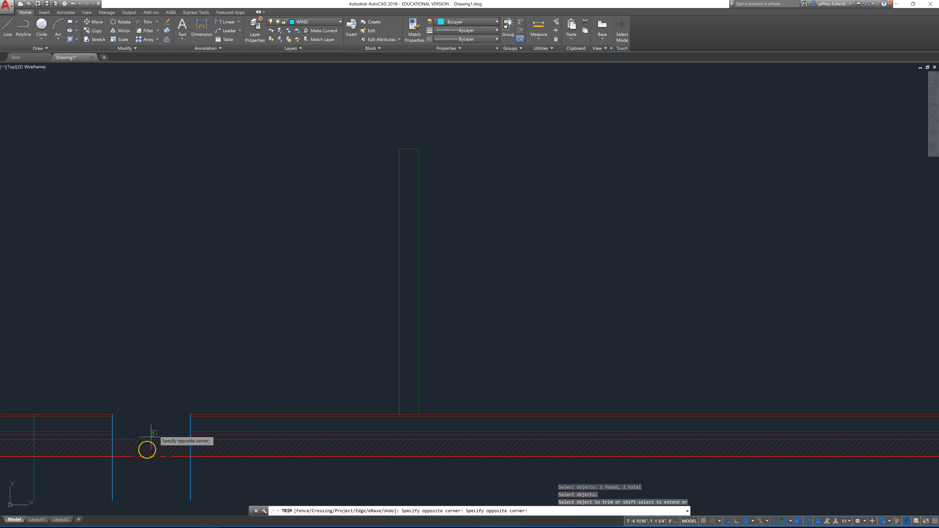
left_click(131, 482)
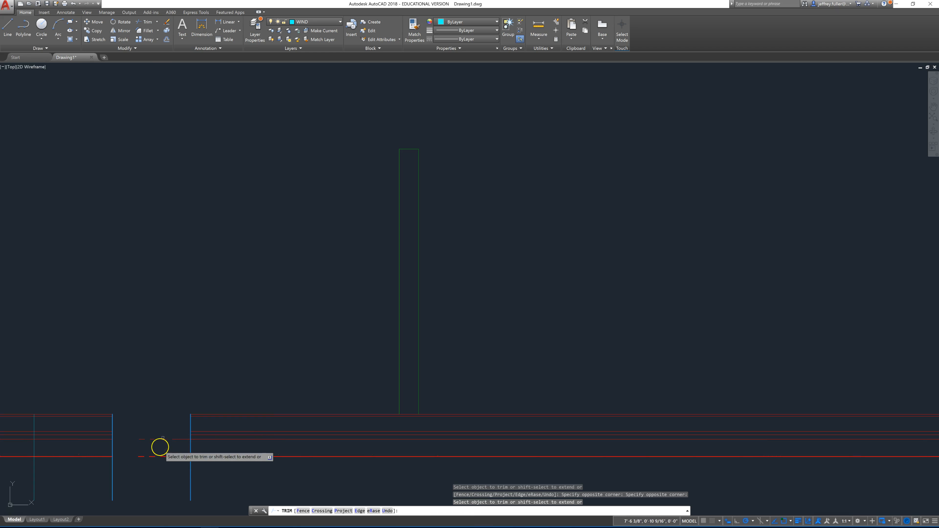
left_click(179, 429)
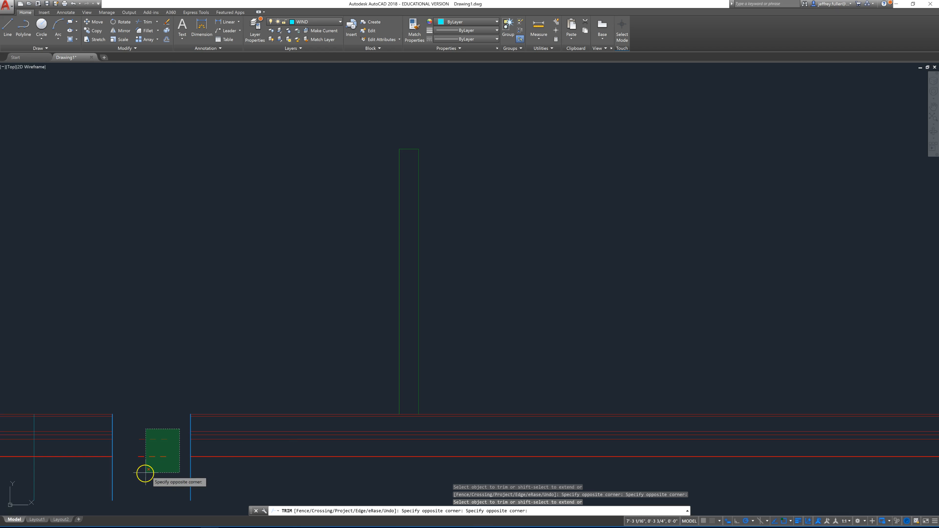
left_click(134, 478)
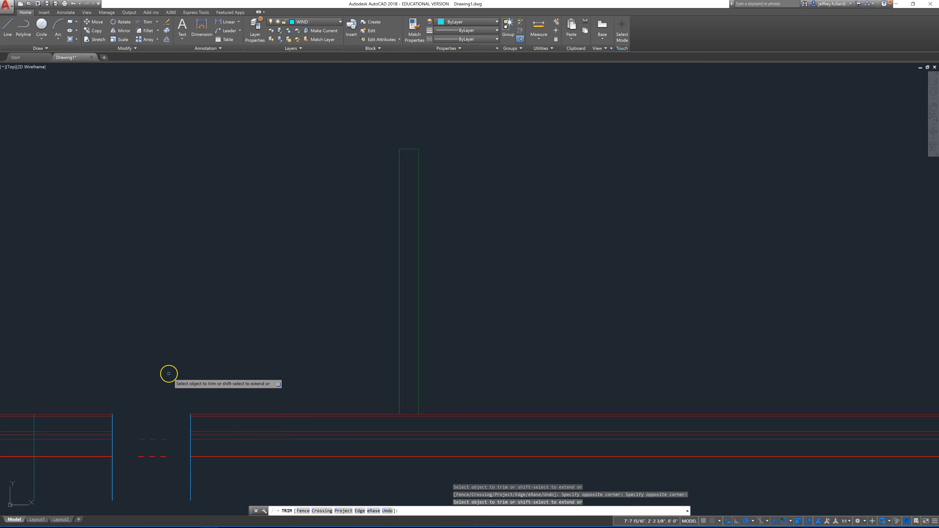
Step: Try to erase the leftover wall line fragments between the middle and right-hand window lines
left_click(167, 22)
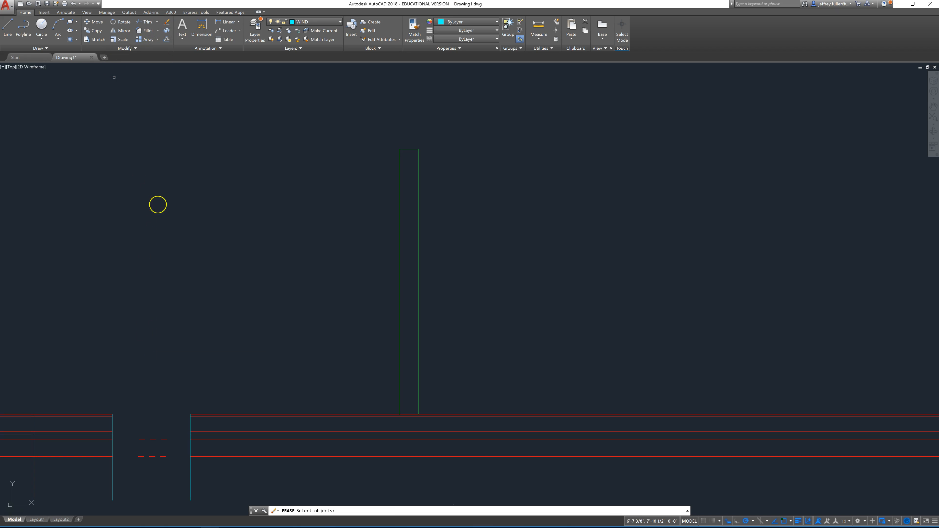
left_click(169, 416)
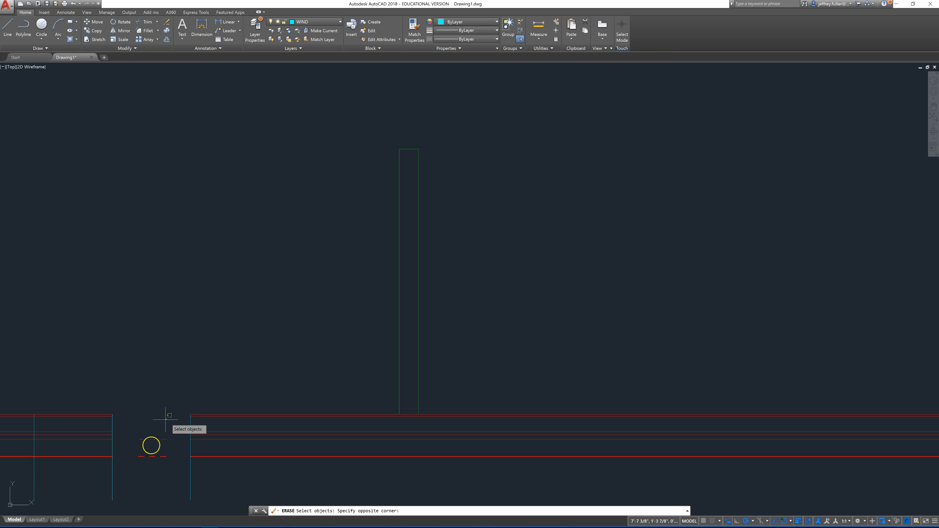
left_click(128, 477)
scroll(144, 380, "down", 5)
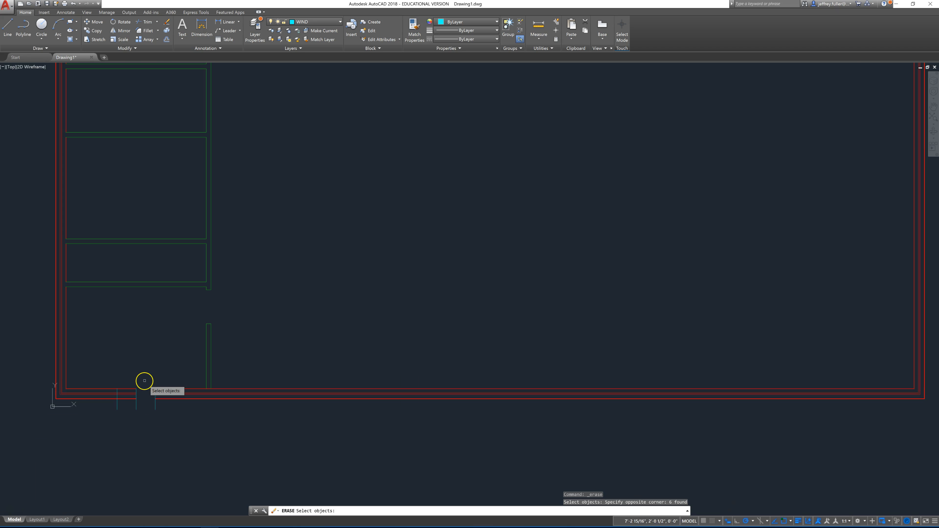
scroll(141, 378, "up", 4)
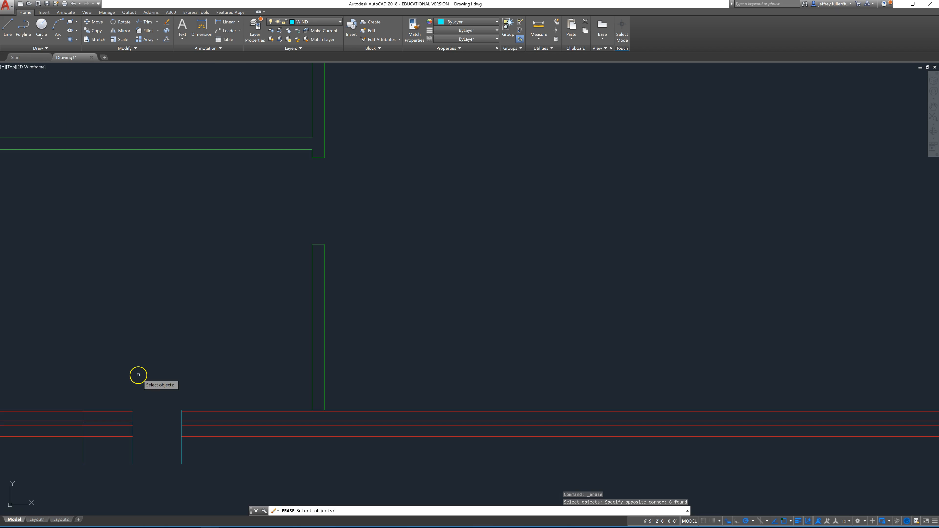
middle_click_drag(138, 387, 253, 323)
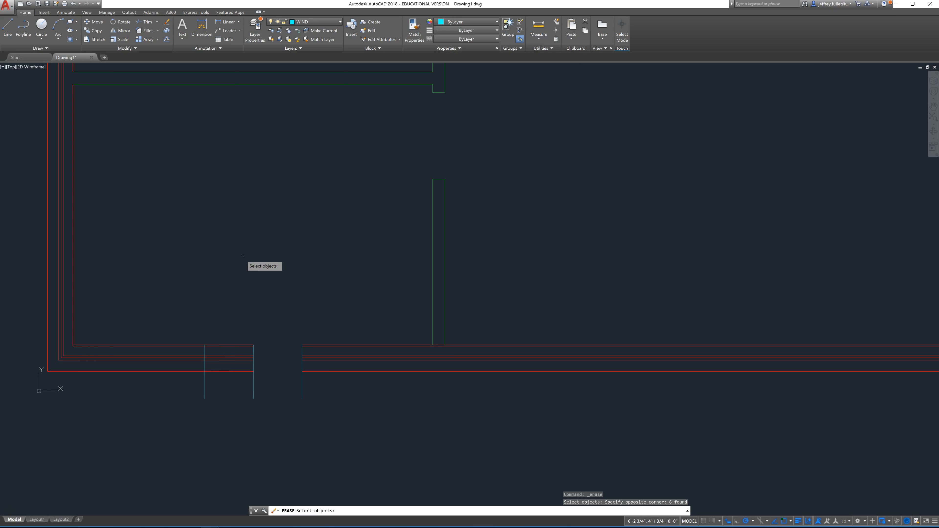
left_click(238, 263)
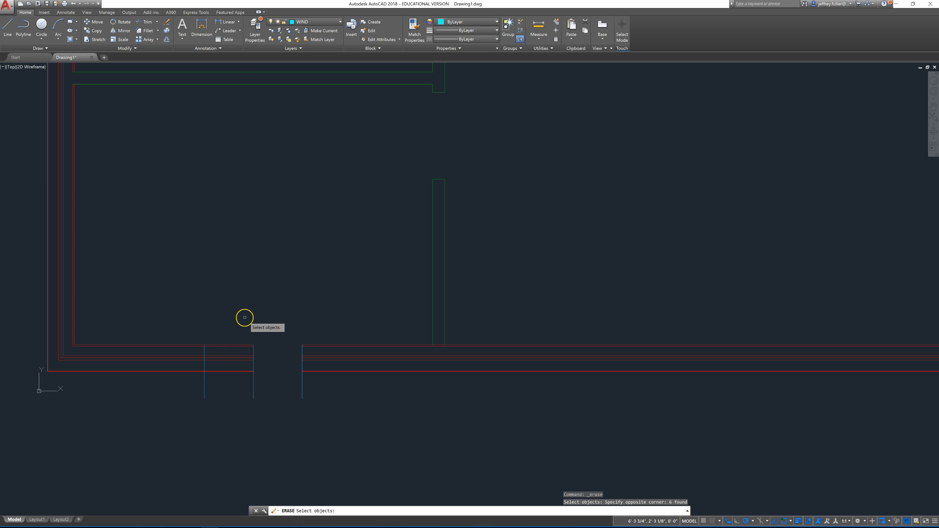
key("Escape")
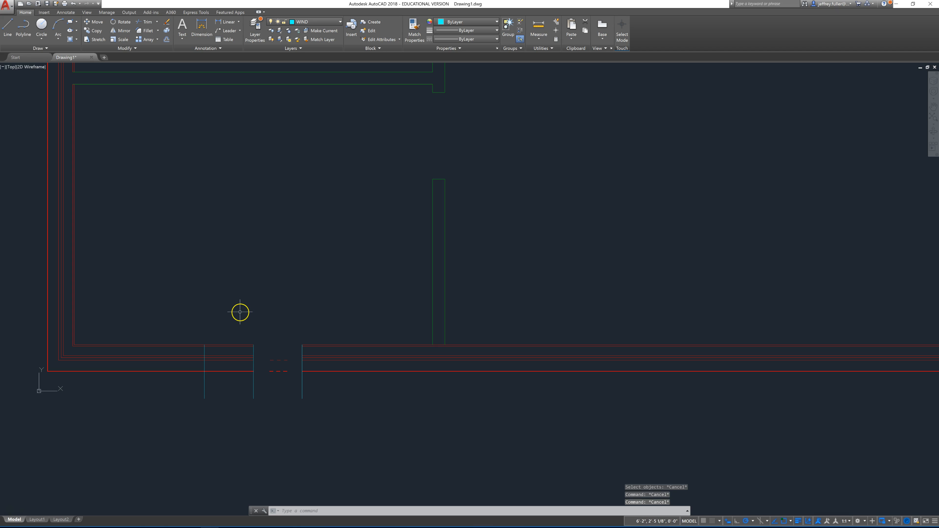
type("tr")
key("Return")
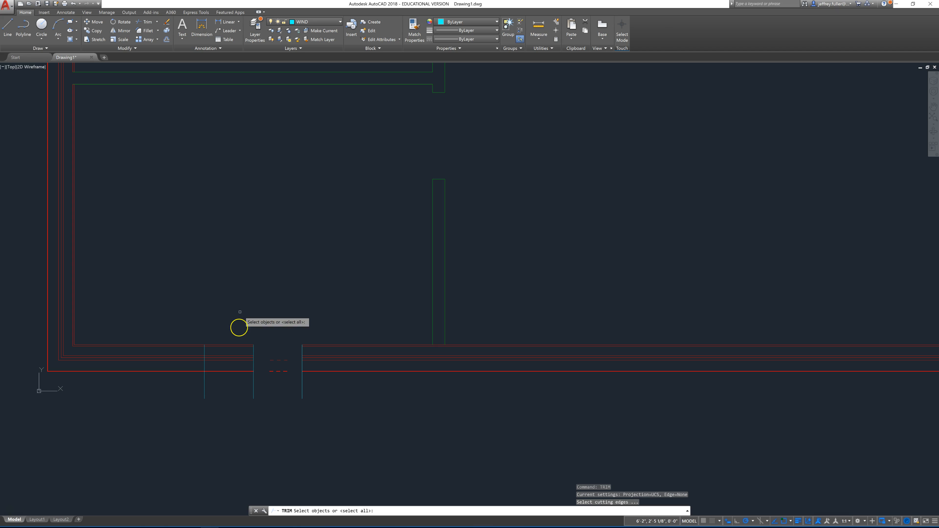
left_click(243, 330)
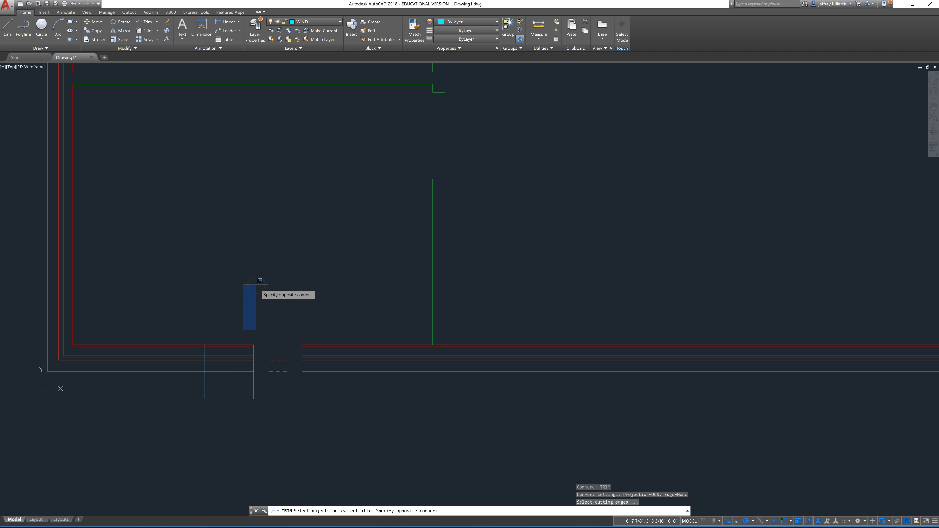
key("Escape")
key("Escape")
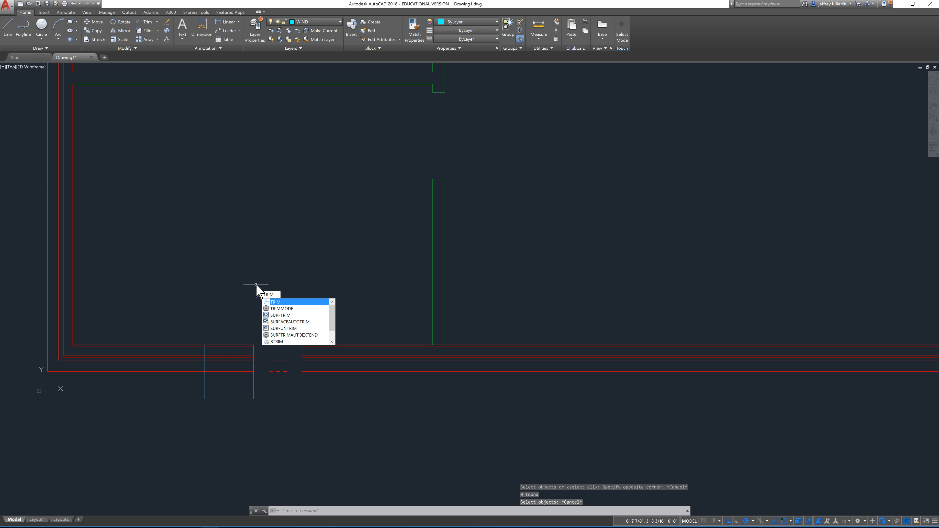
Step: Trim the exterior wall lines between the left-hand and middle window lines, using all objects as cutting edges
key("Return")
key("Return")
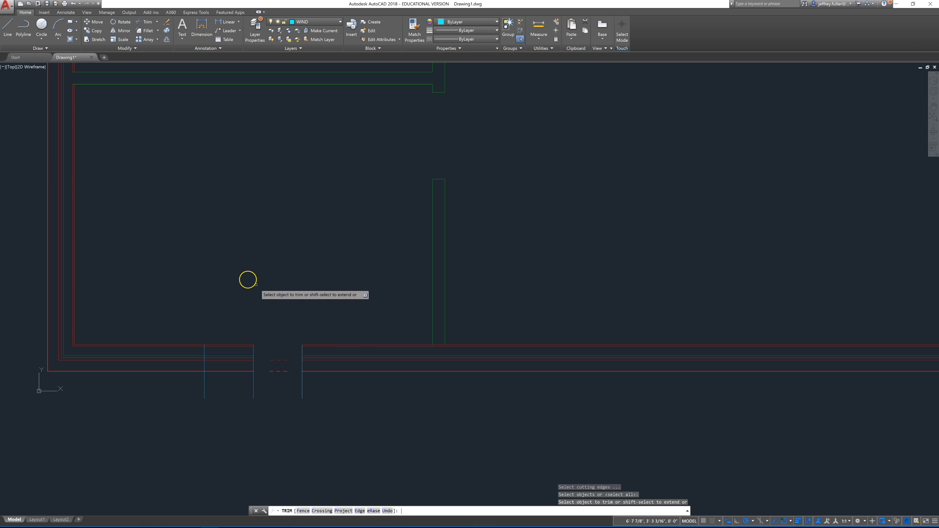
left_click(237, 328)
left_click(220, 358)
left_click(235, 336)
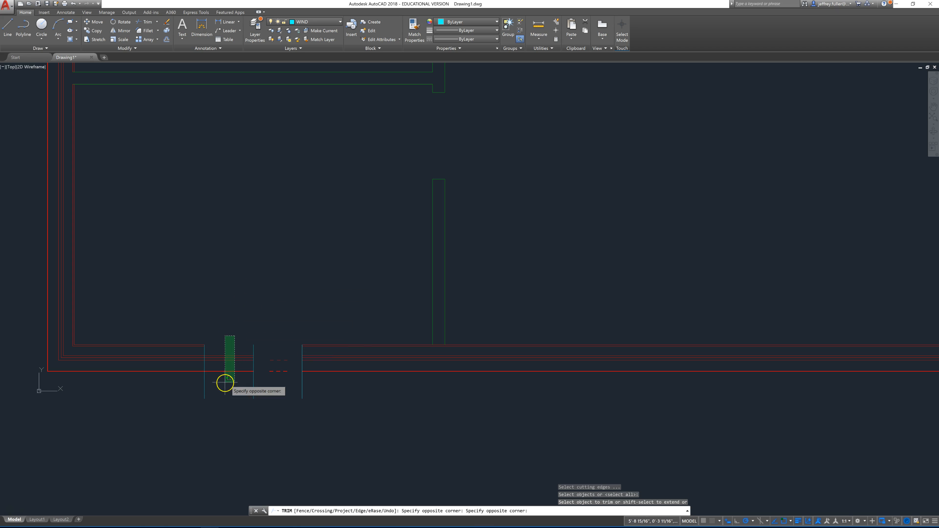
left_click(224, 385)
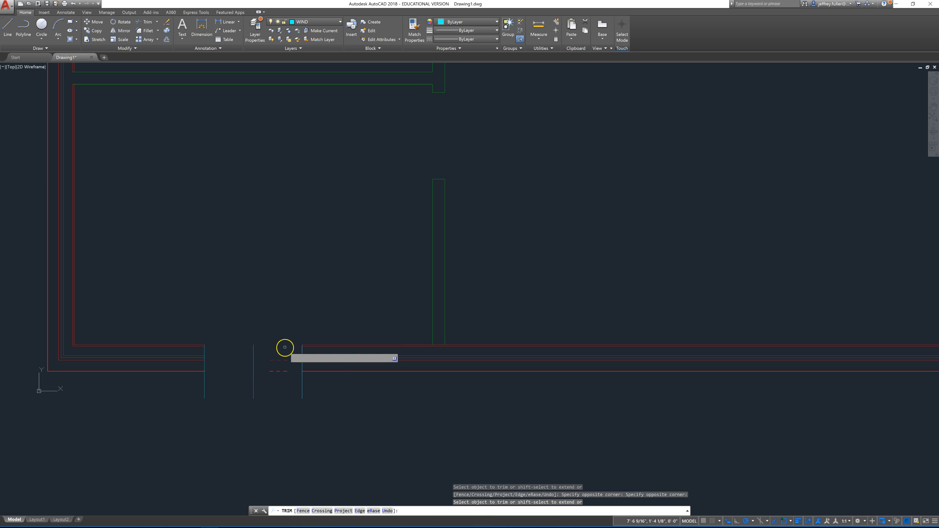
key("Escape")
key("Escape")
key("Escape")
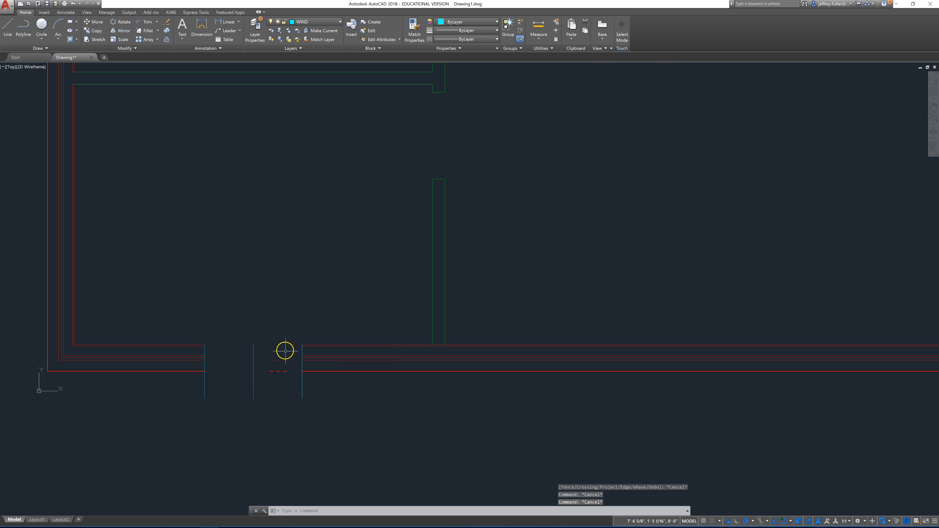
Step: Erase the leftover wall fragments inside the window opening and the middle window line
left_click(289, 350)
left_click(260, 386)
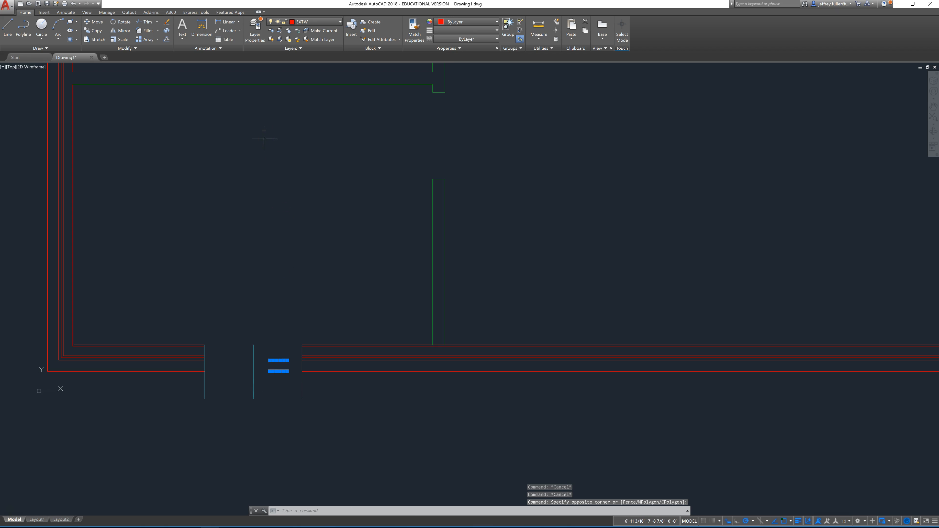
key("Delete")
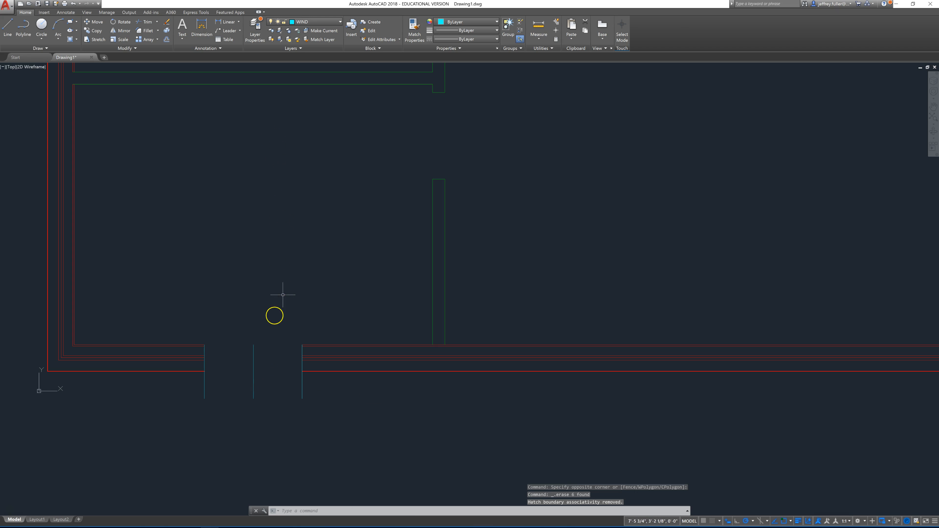
left_click(253, 349)
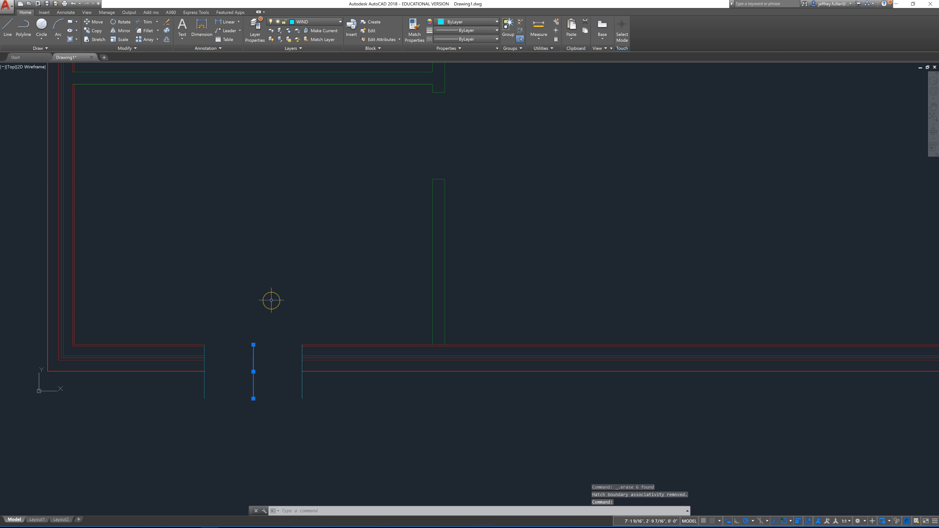
key("Delete")
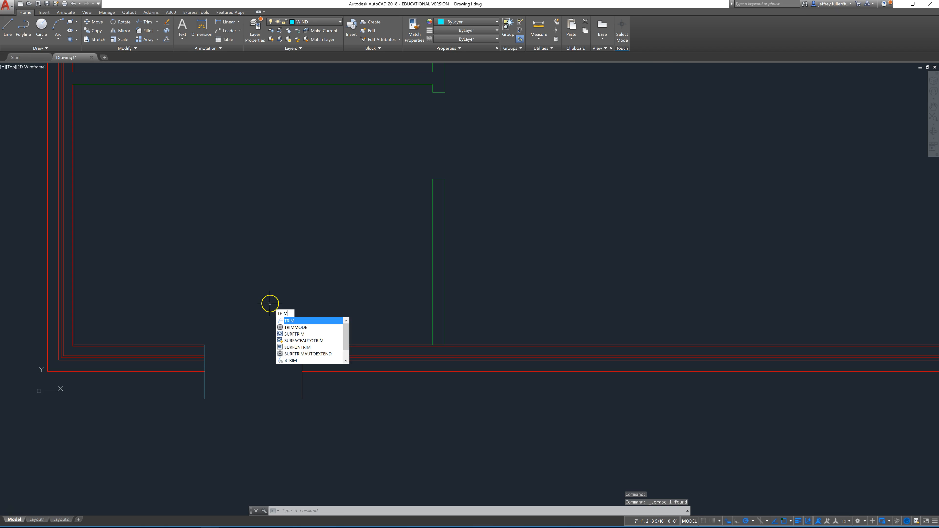
Step: Trim the ends of both window jamb lines that extend below the outer wall face, using all objects as cutting edges
key("Return")
key("Return")
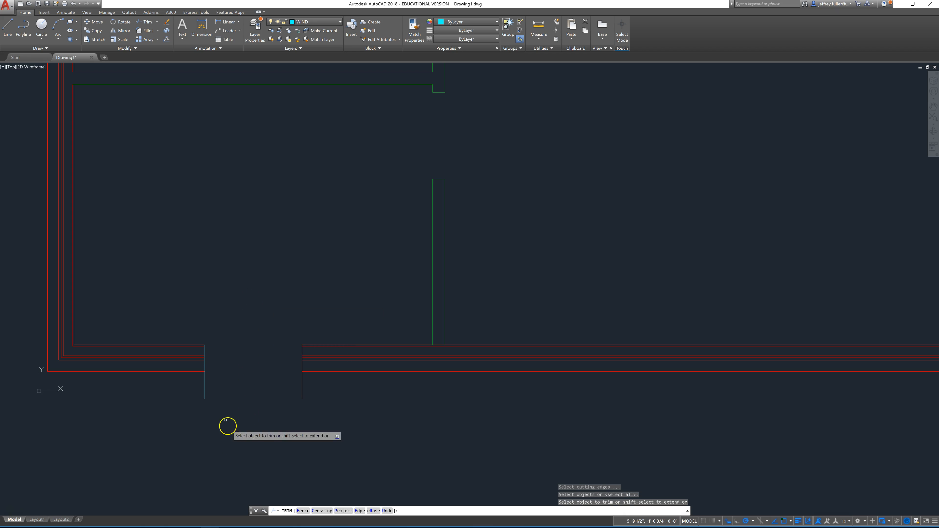
left_click(300, 386)
left_click(303, 386)
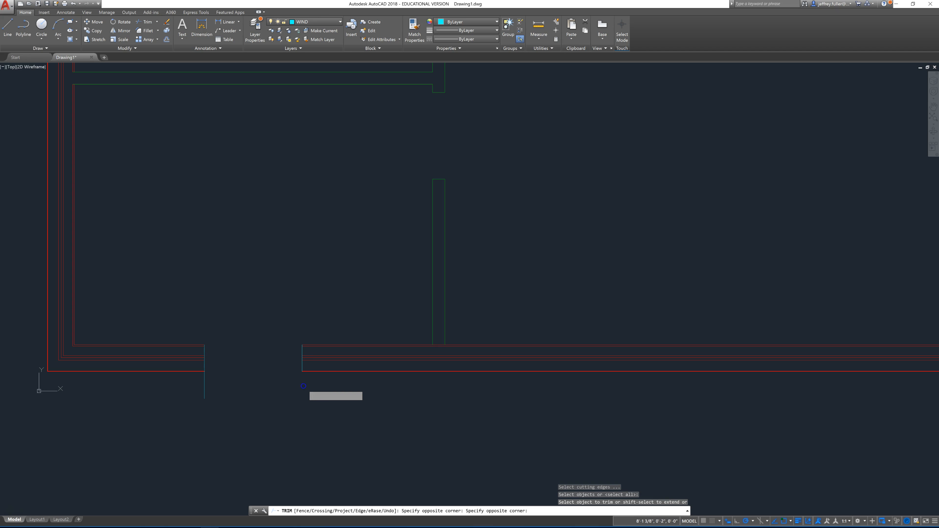
left_click(204, 388)
scroll(287, 418, "down", 3)
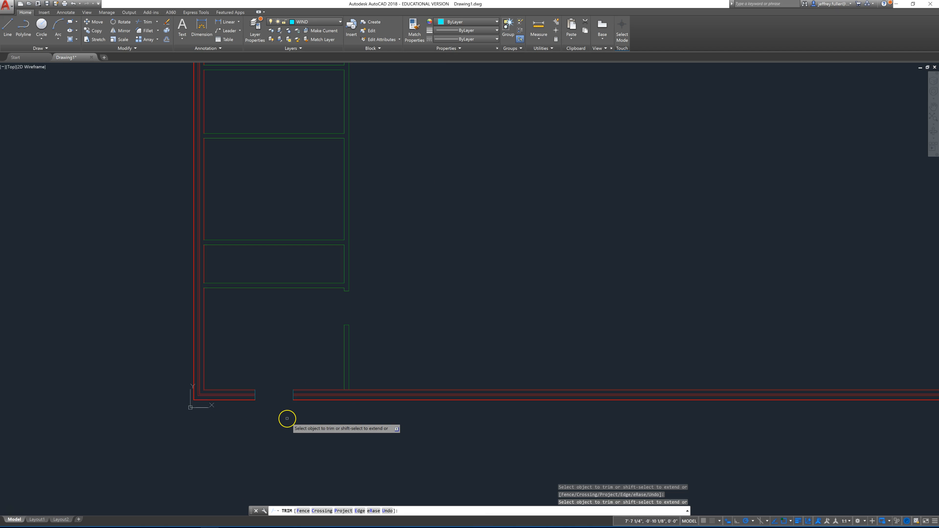
scroll(270, 409, "up", 3)
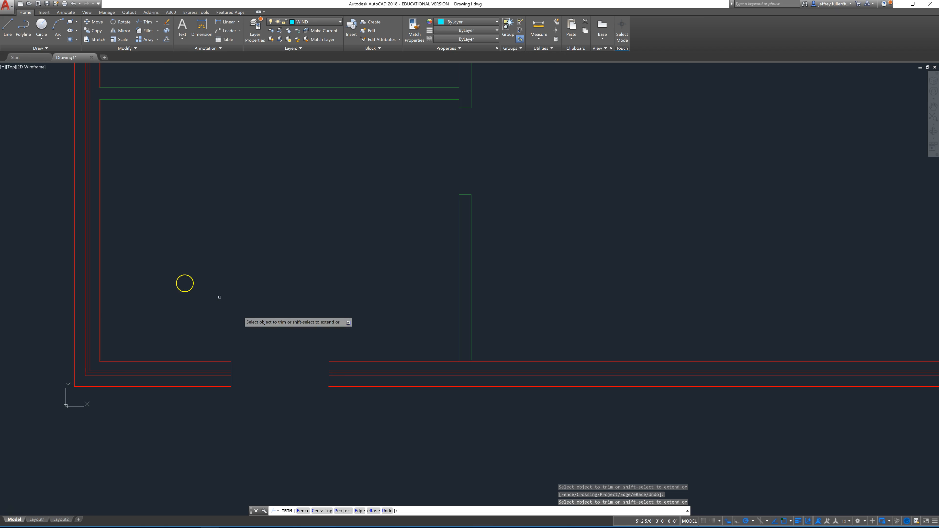
Step: Draw a horizontal line across the window opening from the midpoint of the right jamb to the midpoint of the left jamb
left_click(7, 29)
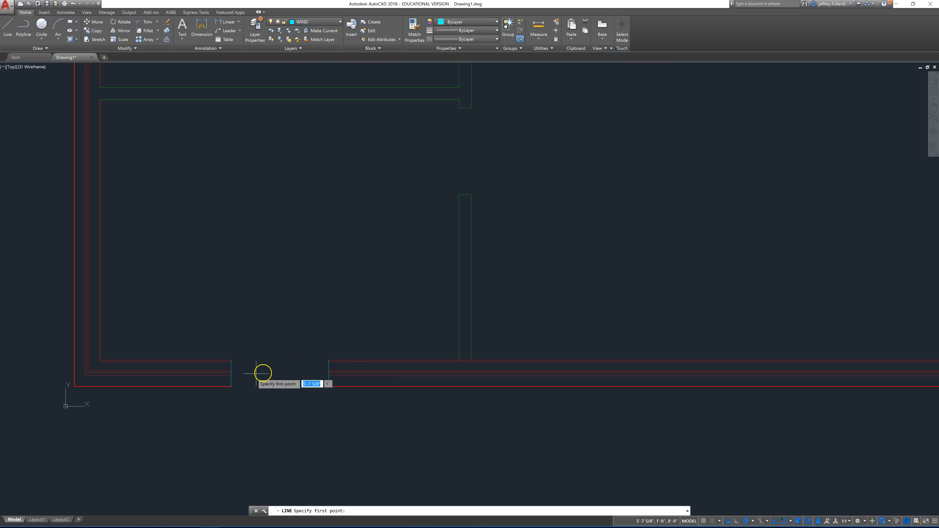
scroll(269, 372, "up", 4)
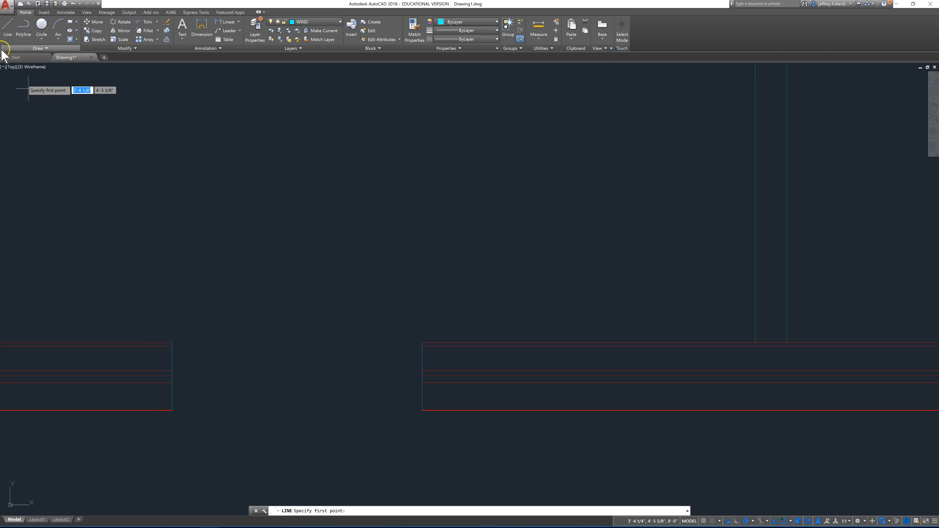
left_click(7, 27)
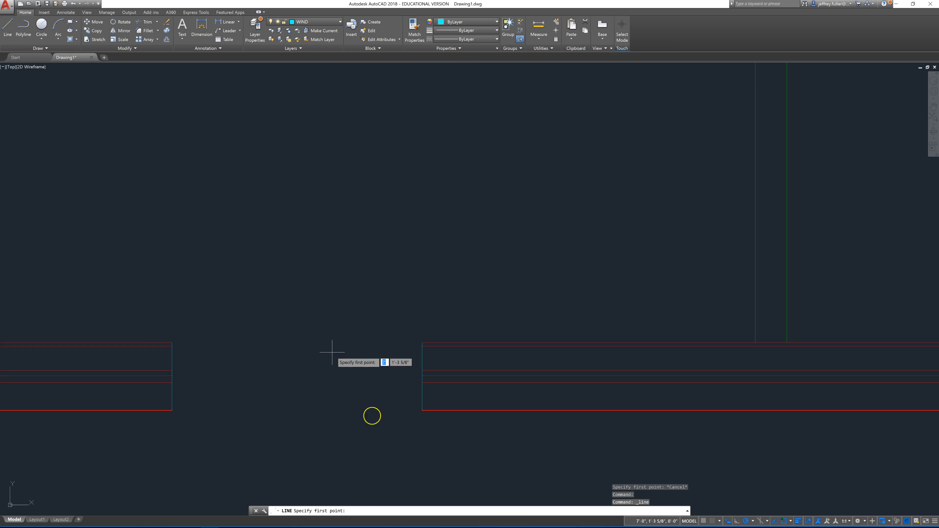
left_click(422, 378)
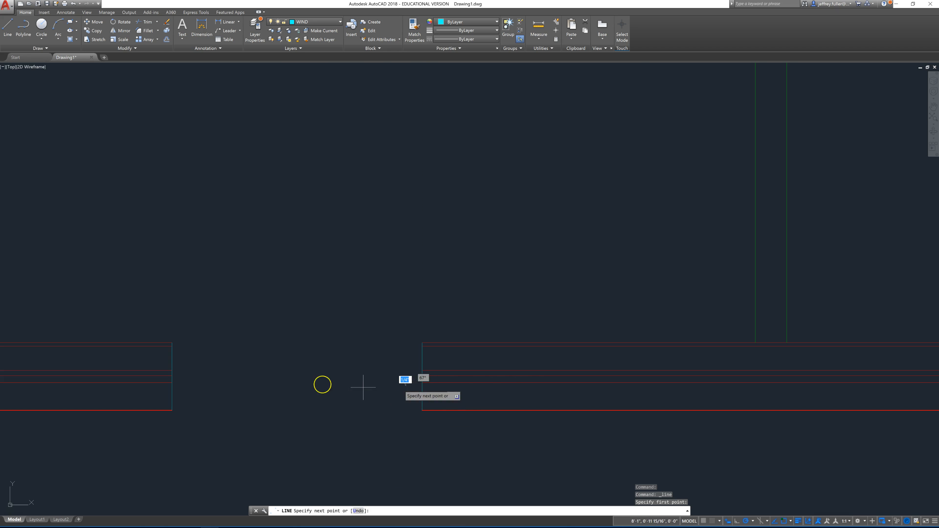
left_click(171, 377)
key("Escape")
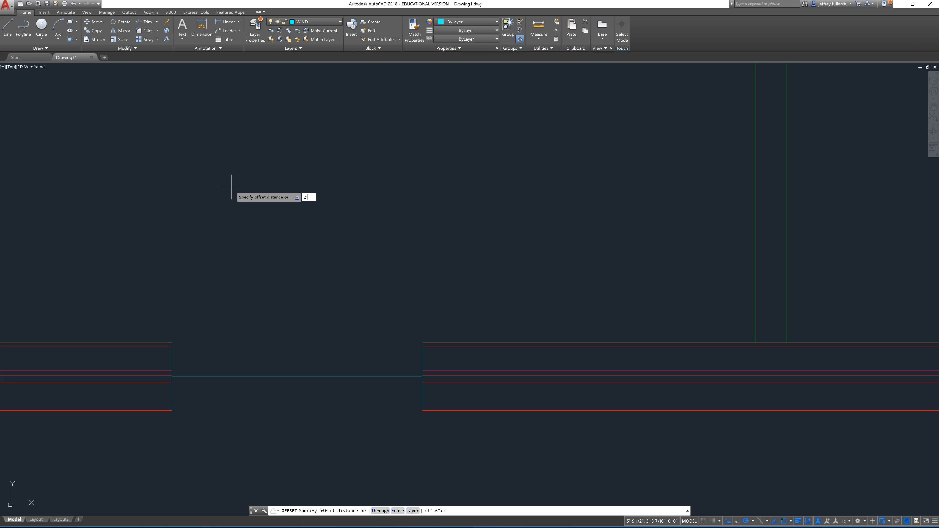
Step: Offset the window's centre line 2" to both sides, above and below
key("Return")
scroll(287, 300, "up", 2)
scroll(304, 373, "down", 4)
scroll(304, 371, "down", 2)
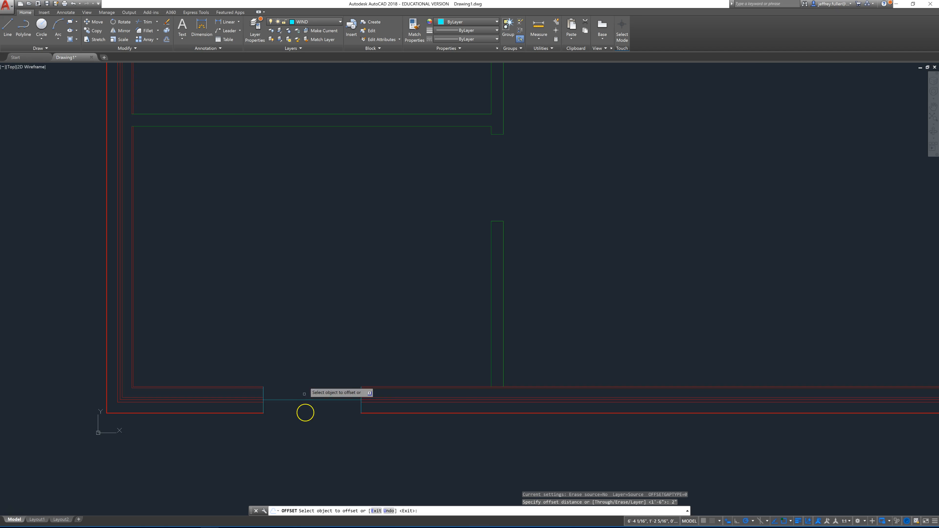
left_click(305, 400)
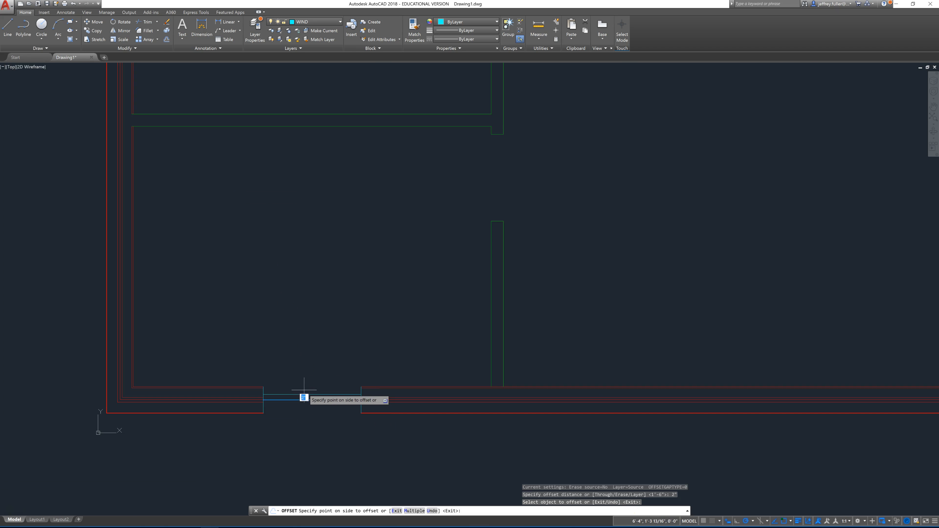
left_click(305, 398)
left_click(305, 400)
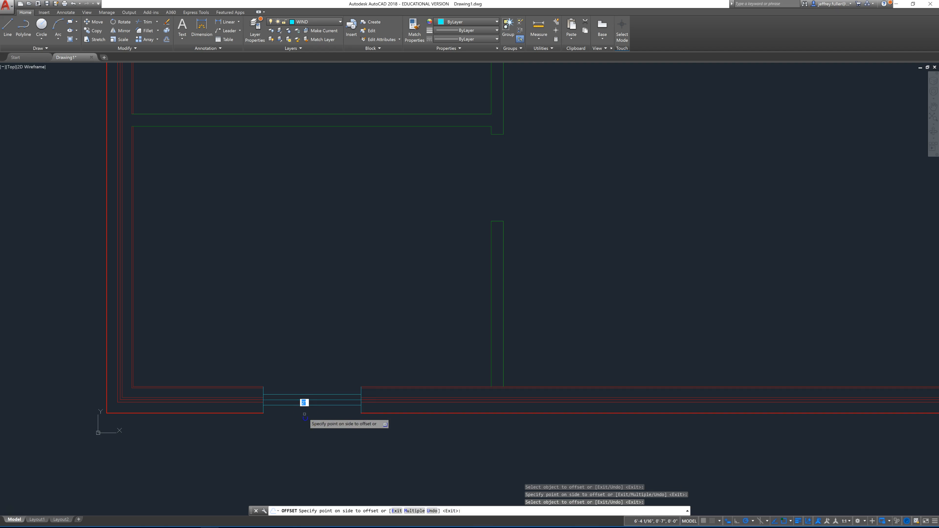
left_click(320, 419)
Step: Draw a three-sided sill outline projecting about 2" below the outer wall face, spanning the window opening from jamb to jamb
scroll(325, 384, "down", 4)
scroll(309, 406, "up", 6)
middle_click_drag(299, 404, 156, 387)
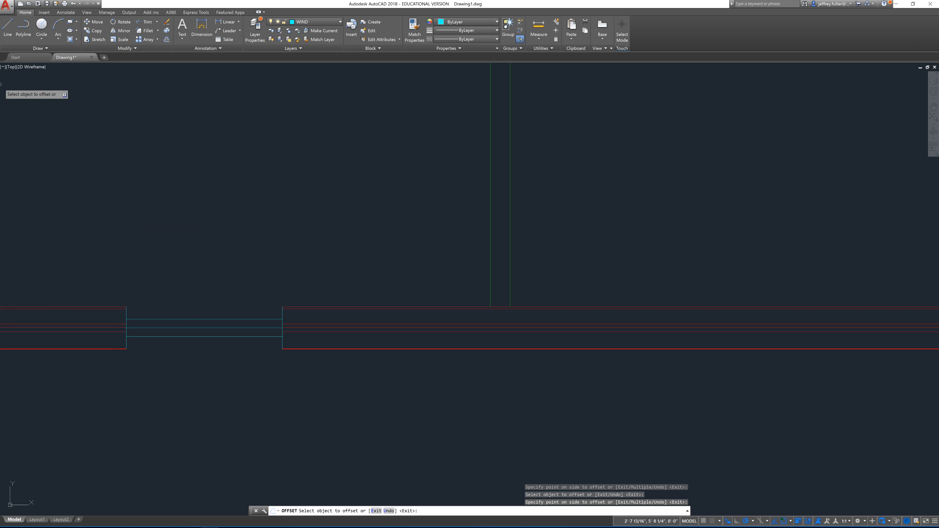
left_click(8, 26)
left_click(127, 350)
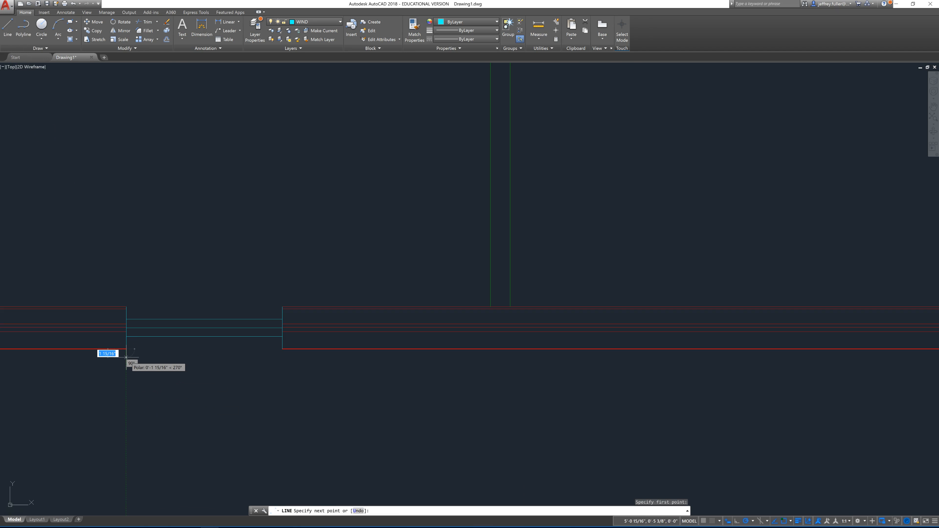
left_click(127, 358)
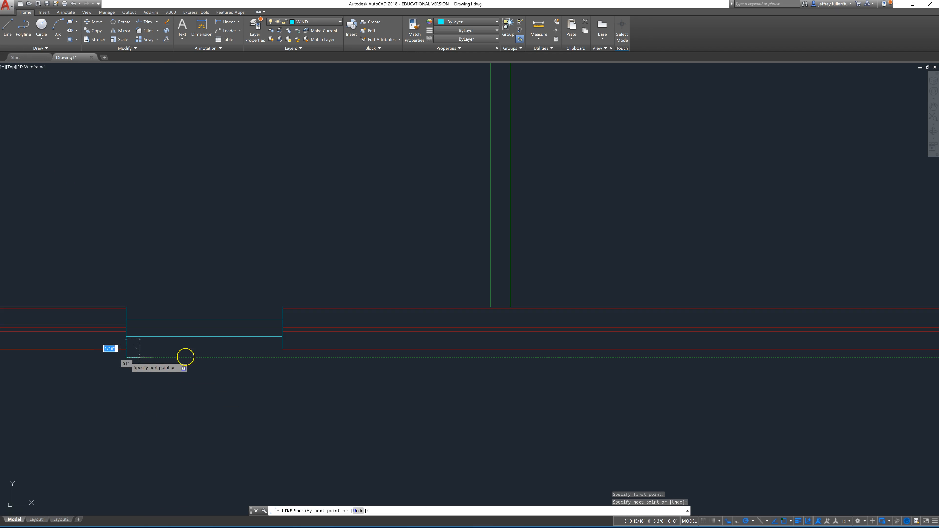
left_click(283, 357)
left_click(282, 349)
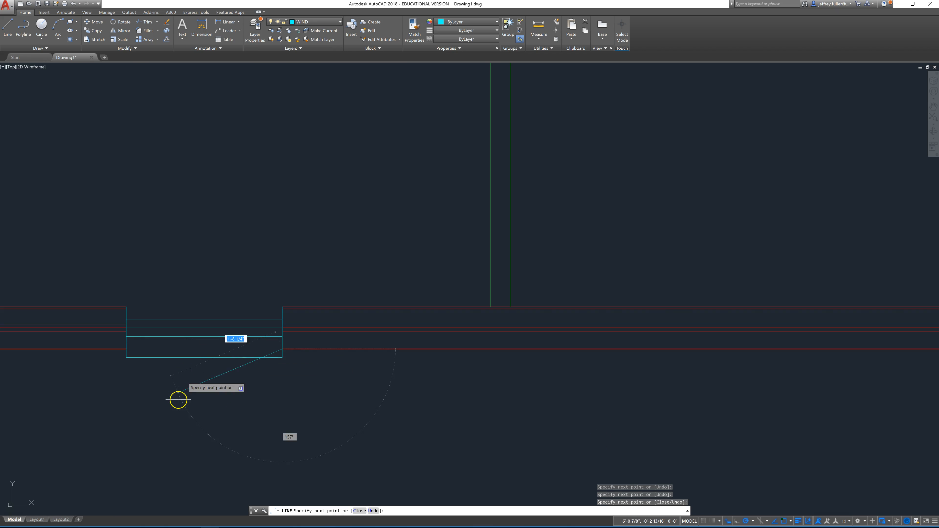
key("Escape")
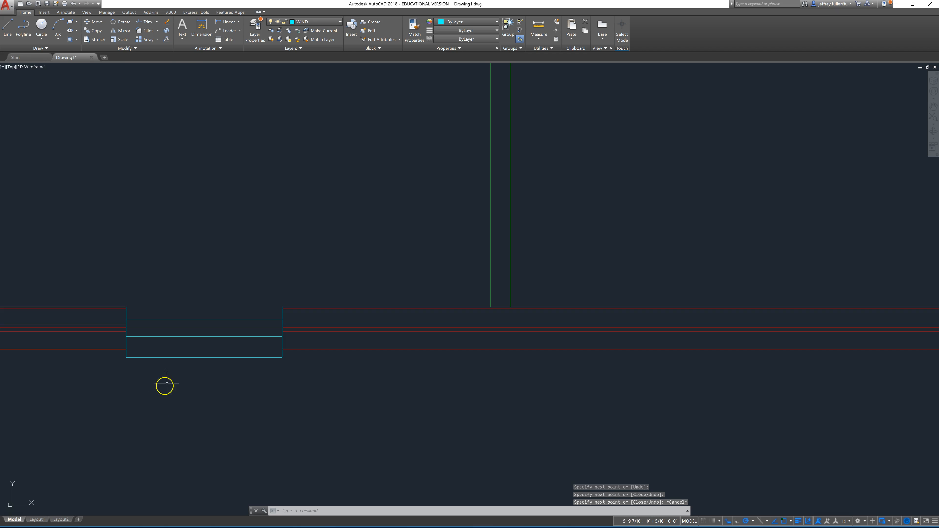
Step: Erase the sill's horizontal line and its two short side lines below the window opening
left_click(192, 347)
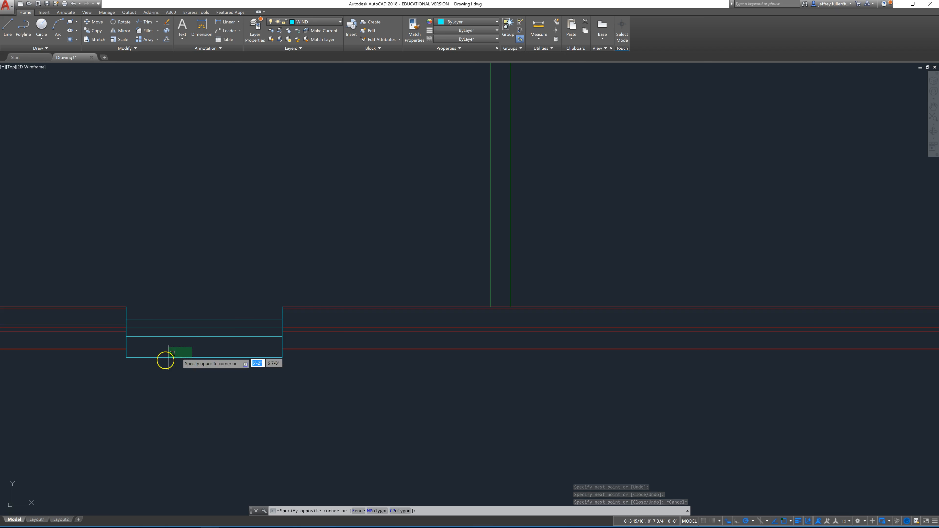
left_click(154, 372)
key("Delete")
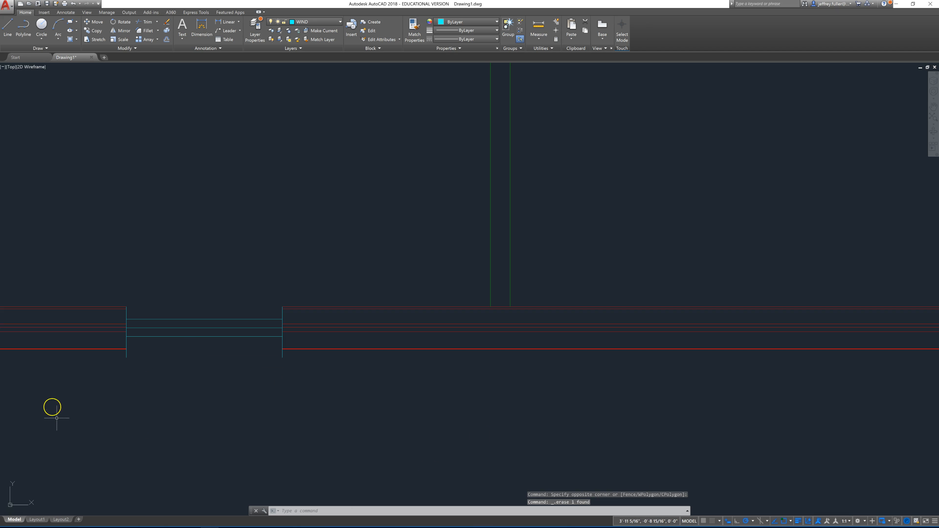
left_click(126, 355)
key("Delete")
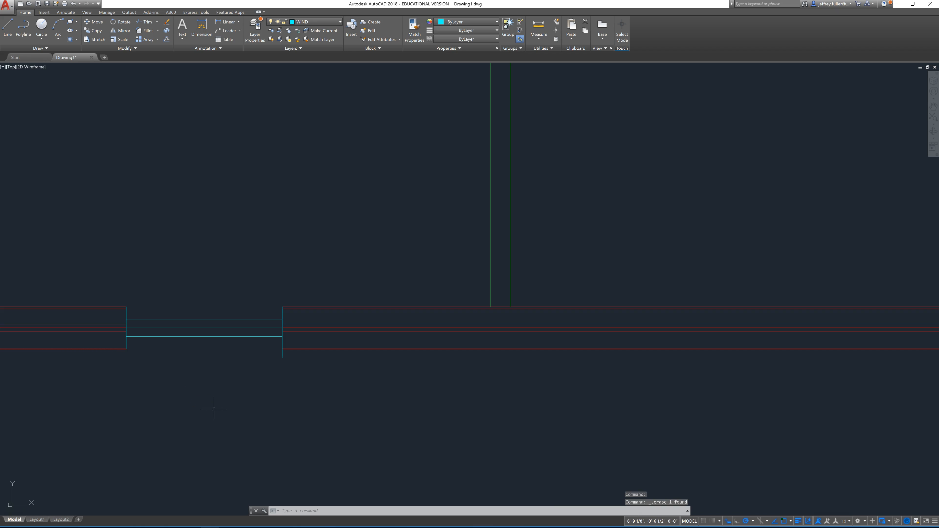
left_click(282, 357)
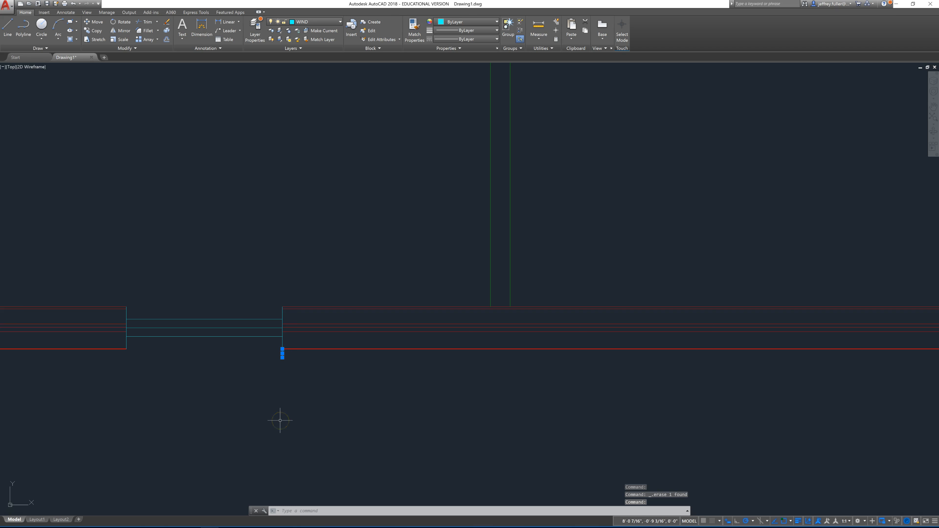
key("Delete")
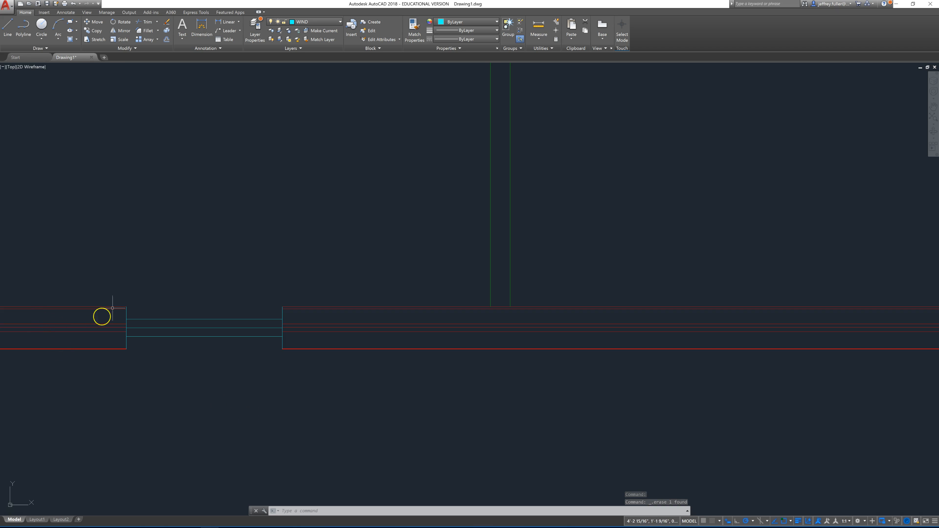
Step: Draw a sill outline along the outer wall face, about 3'-3 1/2" long and 1" deep, overlapping both jambs of the window opening
left_click(7, 28)
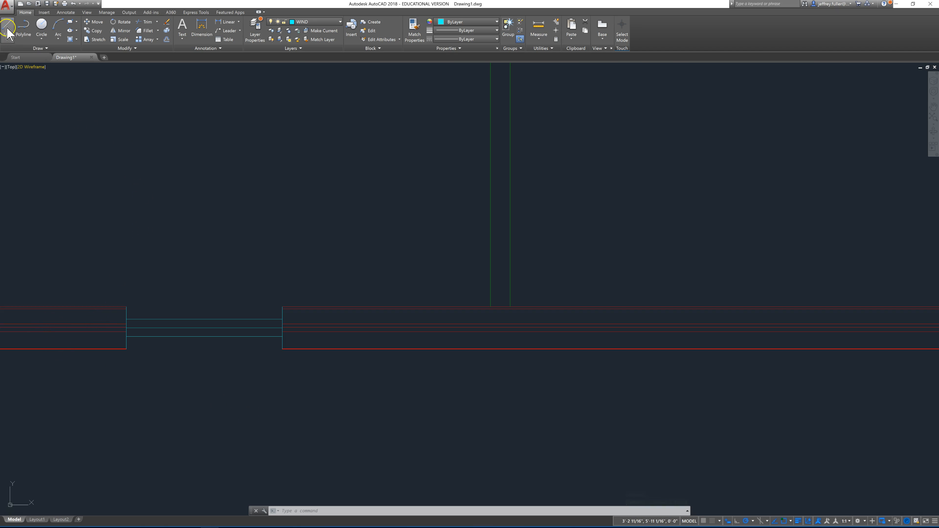
scroll(99, 365, "up", 4)
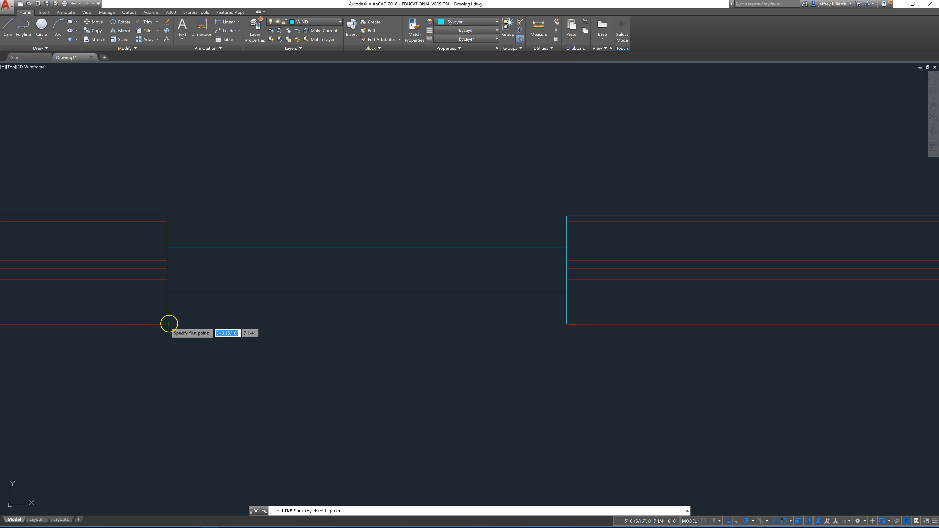
left_click(145, 325)
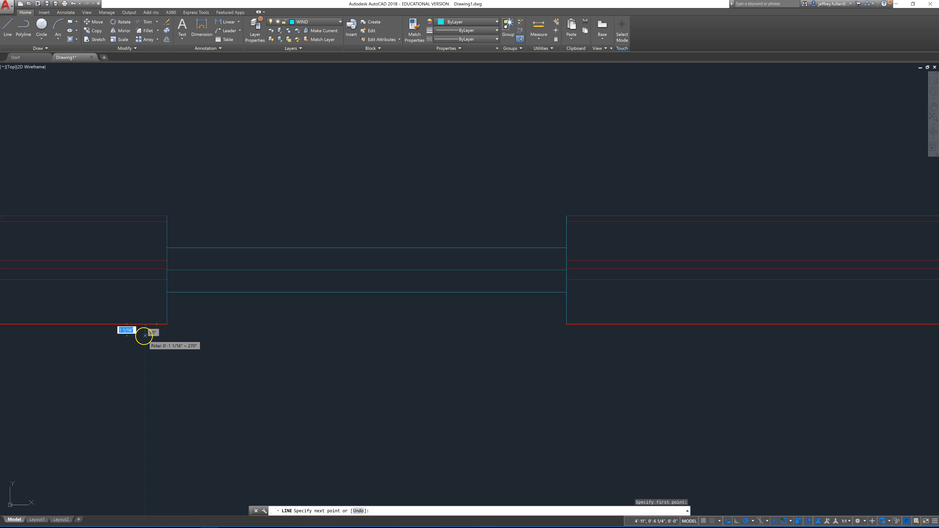
left_click(145, 336)
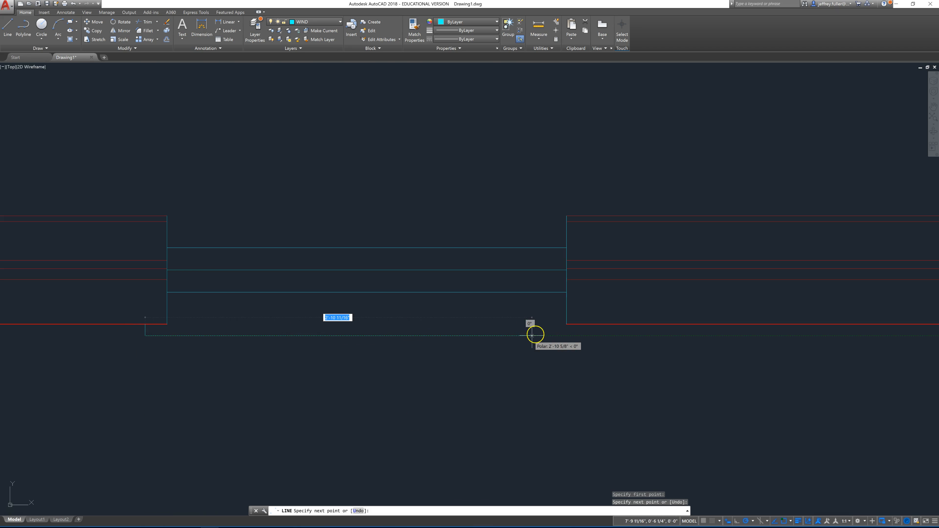
left_click(584, 335)
left_click(583, 332)
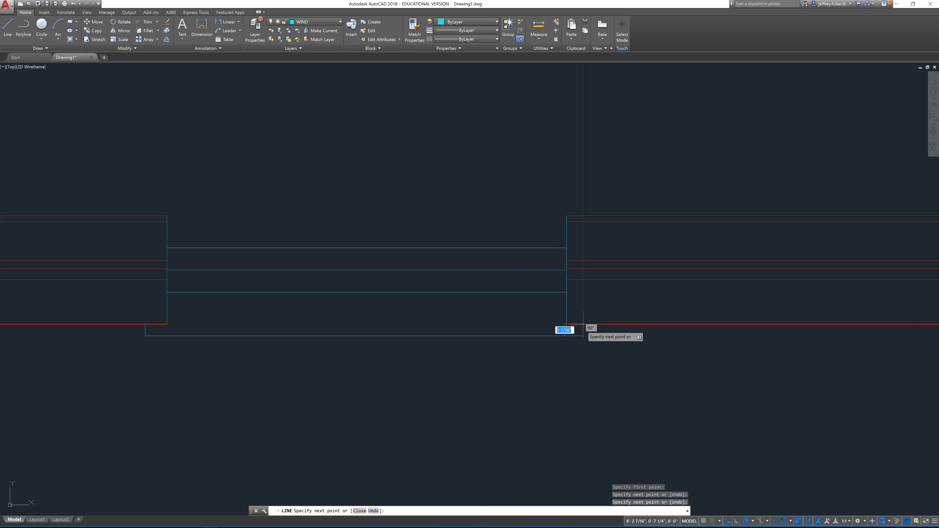
left_click(583, 324)
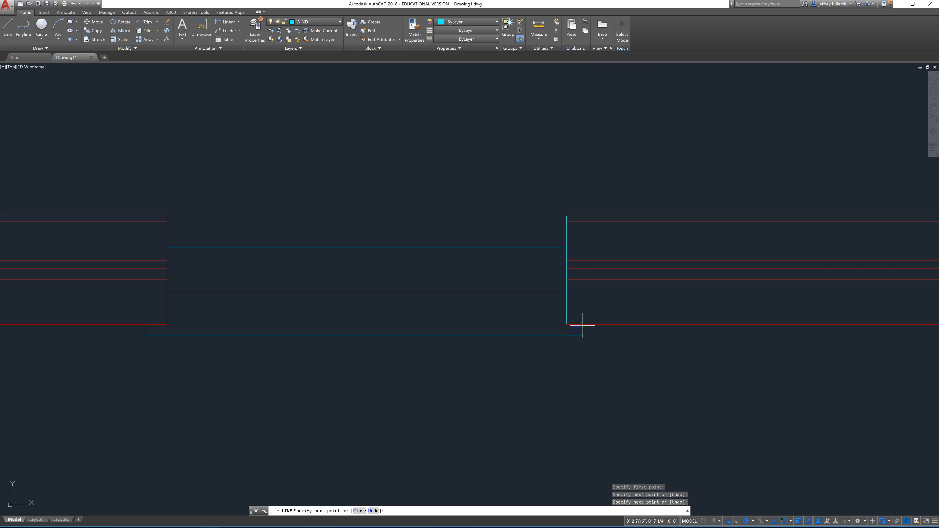
left_click(567, 324)
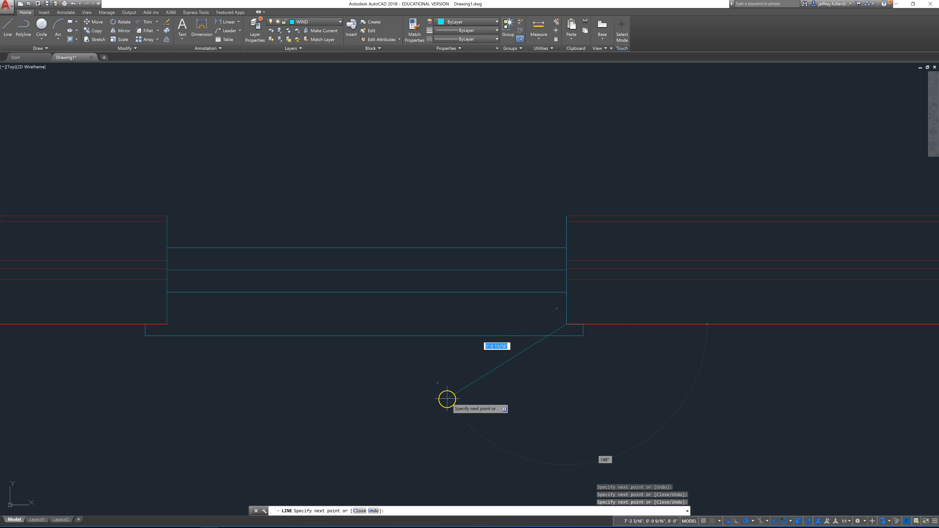
key("Escape")
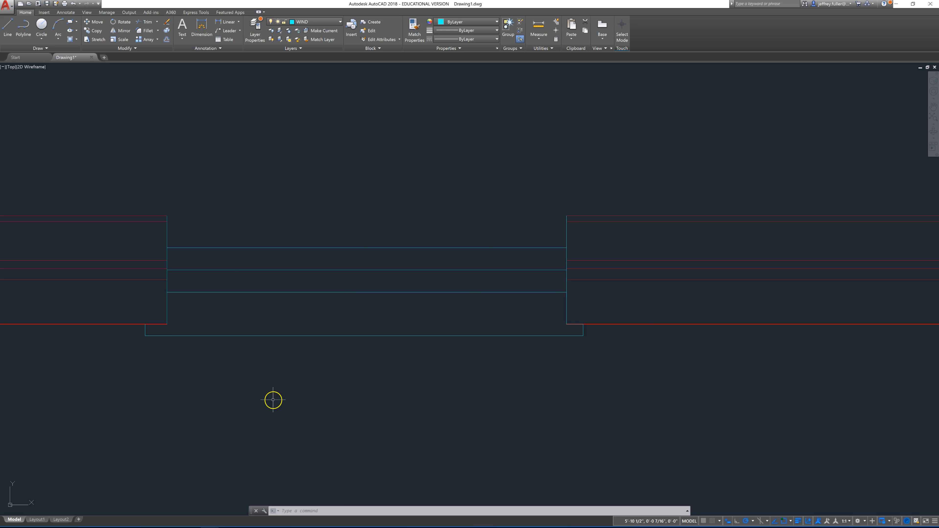
scroll(262, 375, "down", 2)
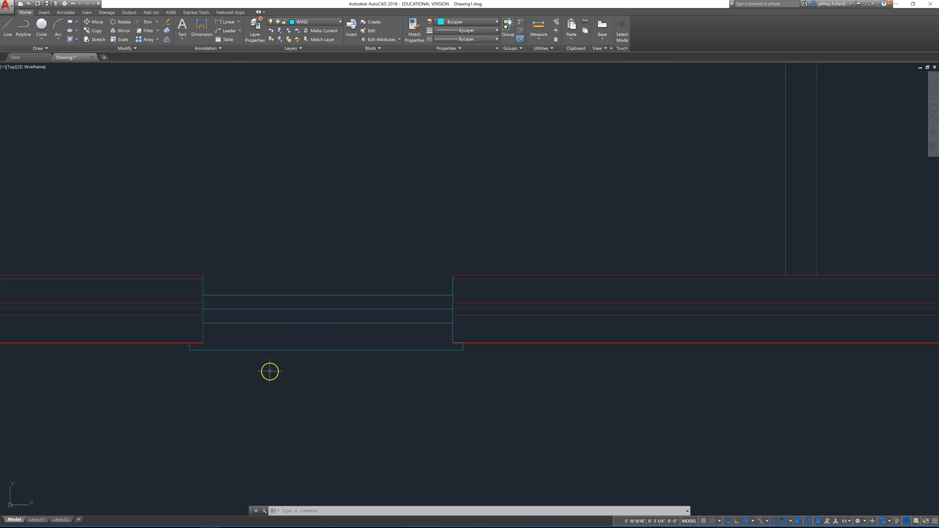
middle_click_drag(231, 382, 167, 475)
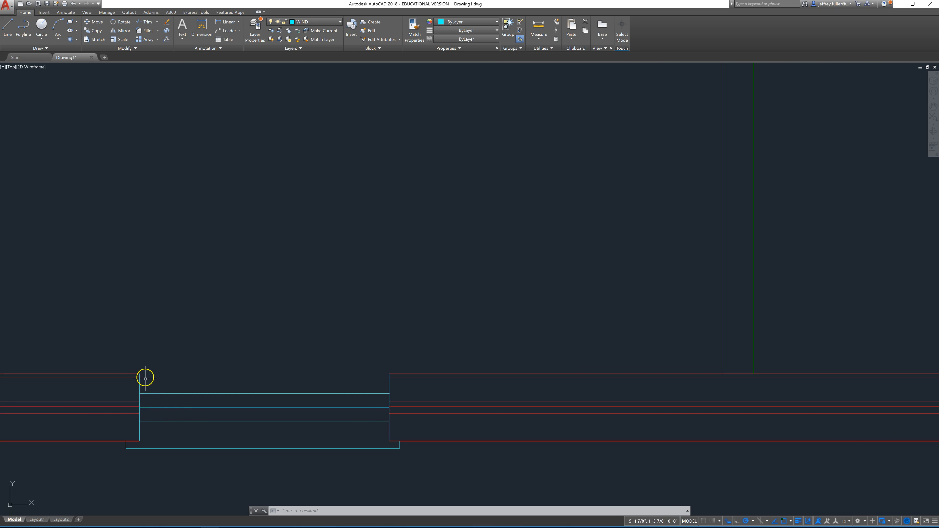
left_click(8, 28)
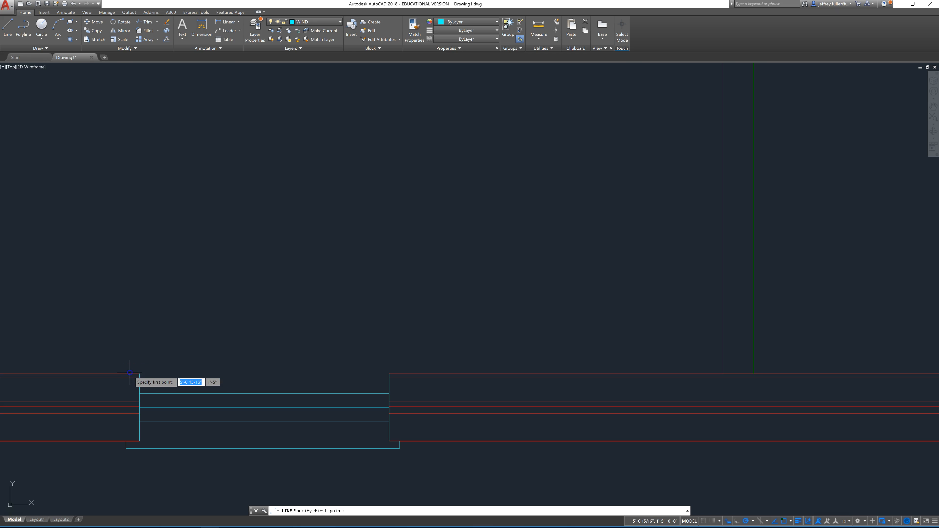
left_click(139, 374)
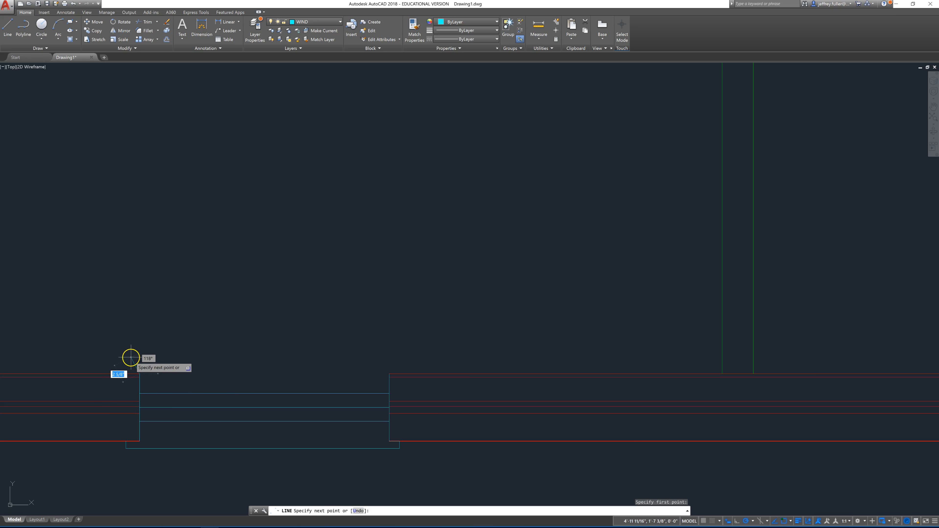
key("Escape")
Step: Draw a small closed rectangular trim piece on the inner wall face, flush with the left jamb of the window opening
scroll(145, 375, "up", 3)
middle_click_drag(146, 376, 227, 343)
left_click(8, 25)
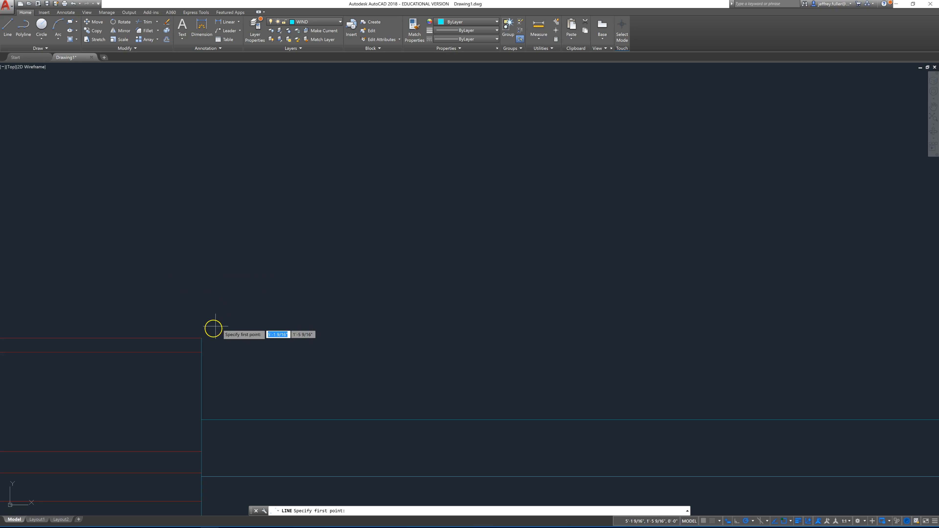
left_click(201, 338)
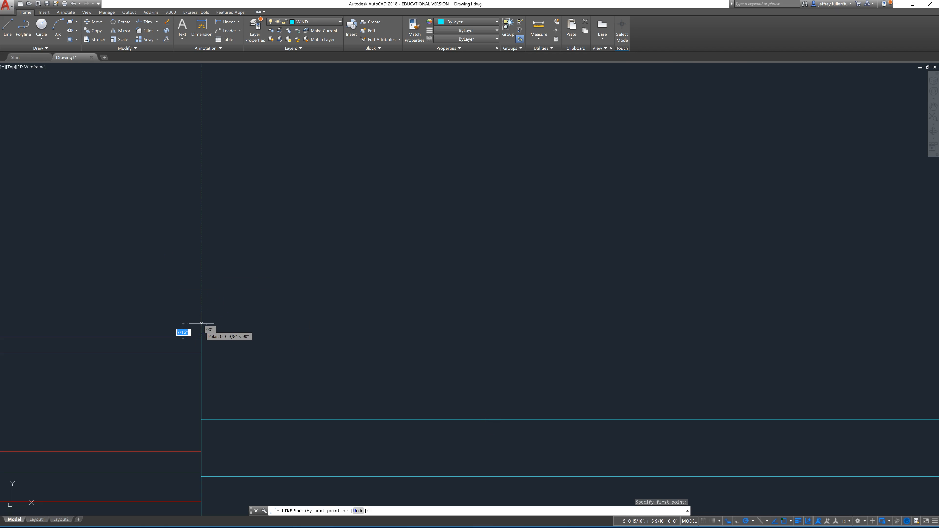
left_click(168, 327)
left_click(169, 338)
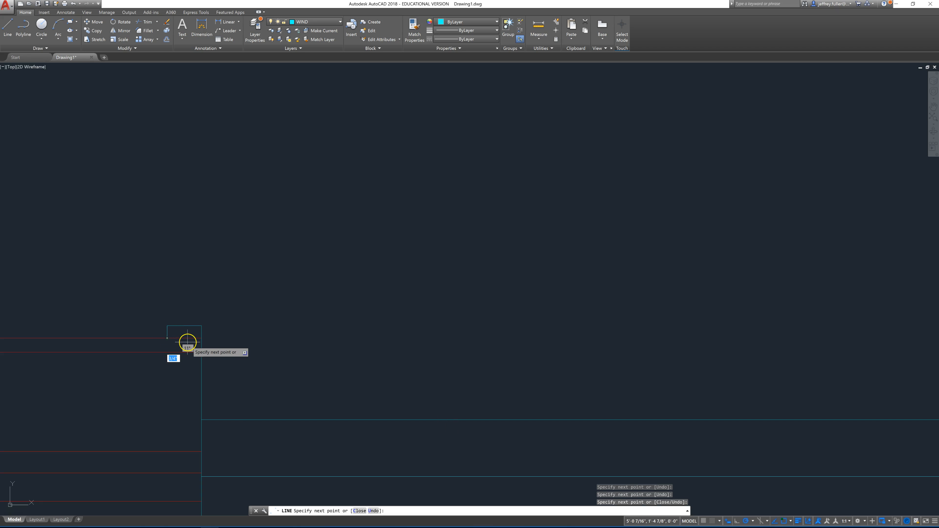
left_click(201, 338)
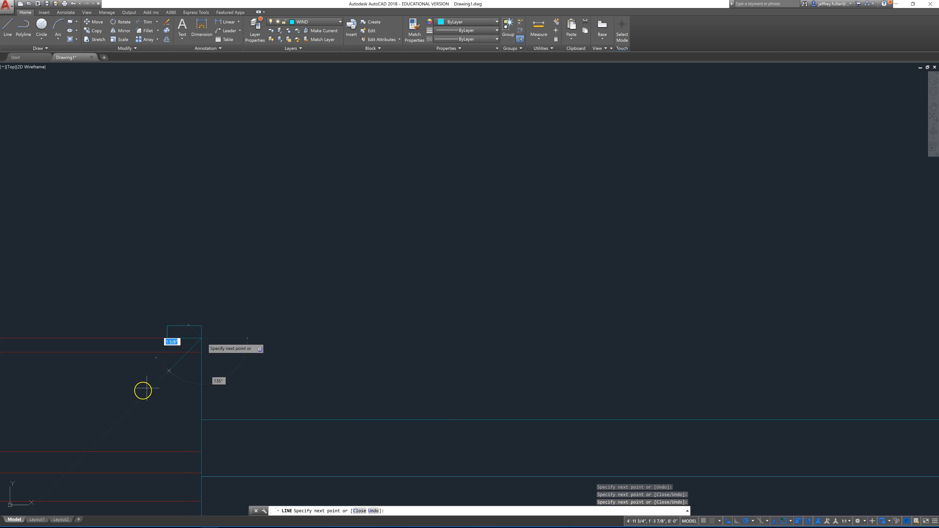
key("Escape")
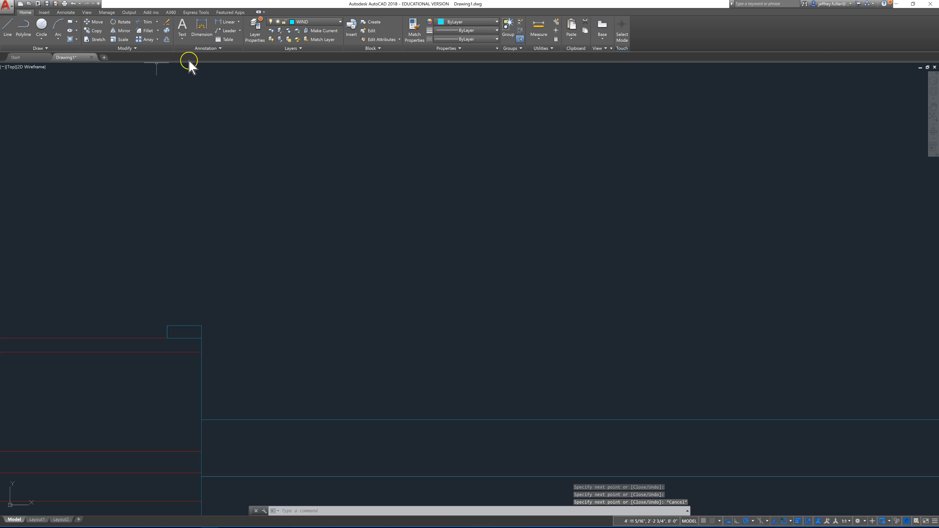
Step: Try to mirror the small trim piece to the right jamb about the vertical centre line of the window opening
left_click(124, 31)
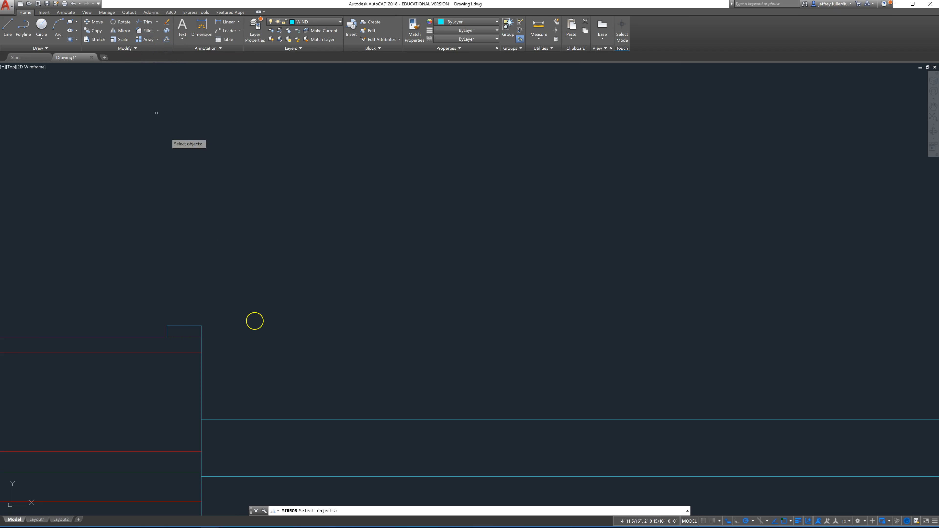
left_click(205, 321)
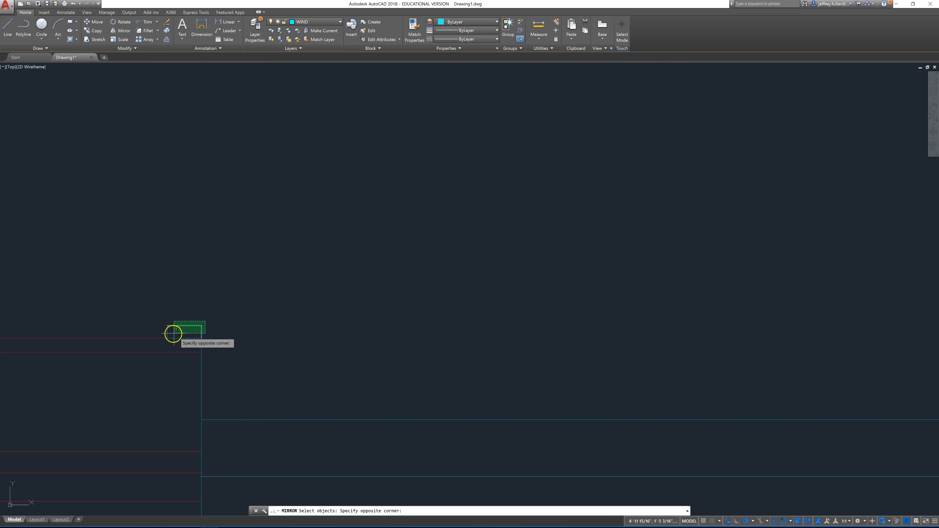
left_click(162, 334)
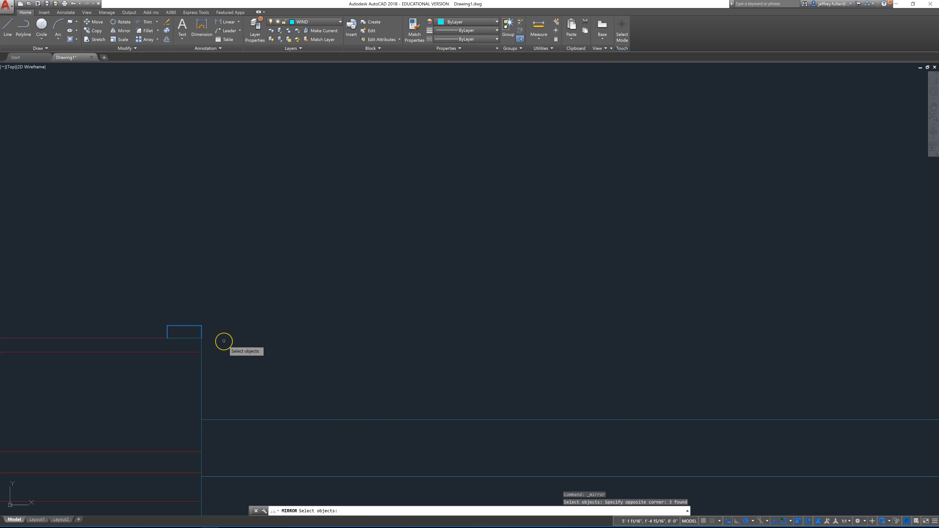
key("Return")
scroll(222, 348, "down", 5)
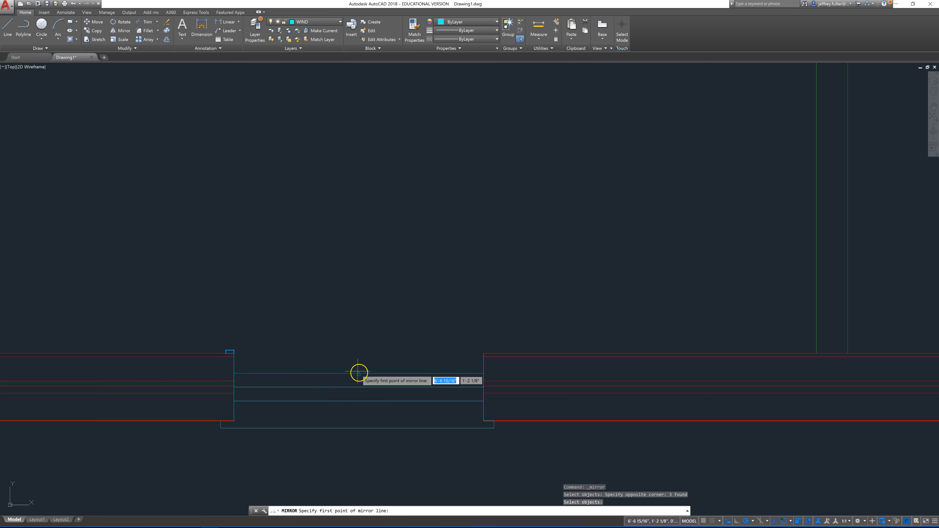
left_click(359, 373)
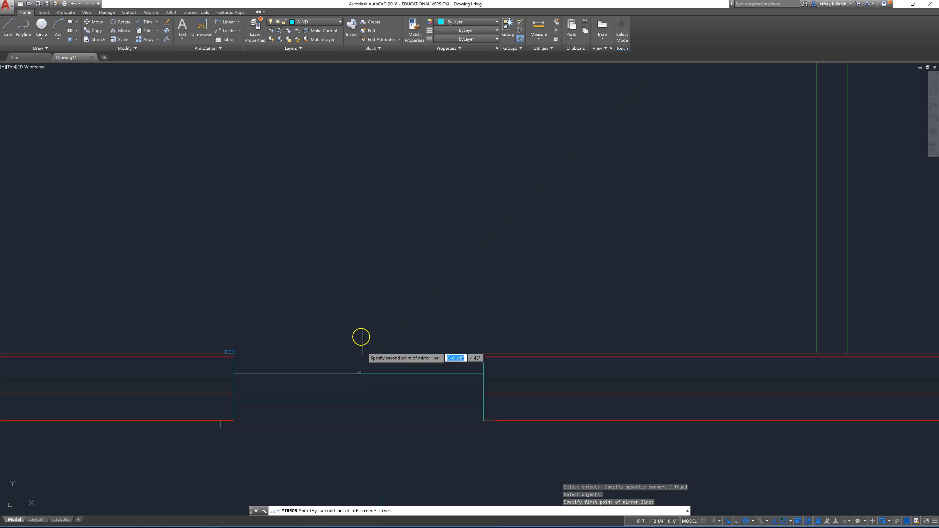
left_click(358, 327)
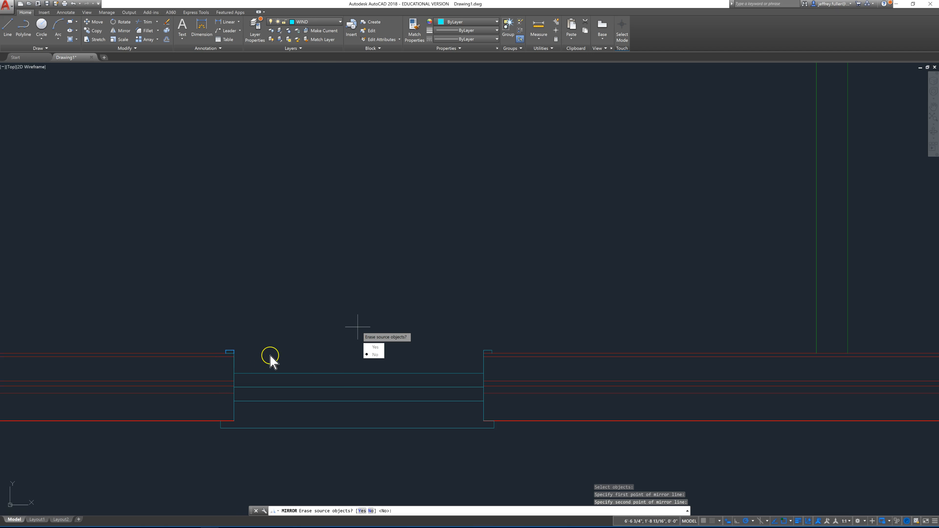
key("Escape")
key("Escape")
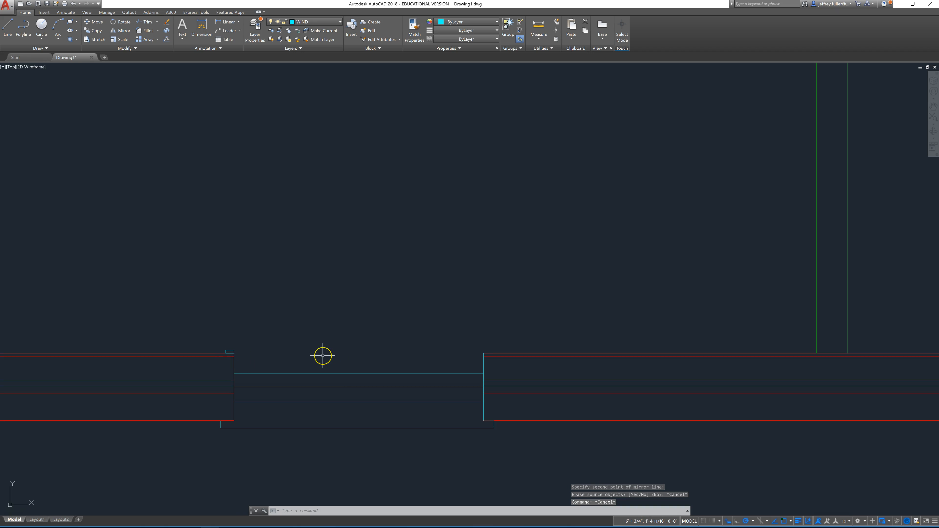
scroll(322, 355, "down", 3)
scroll(323, 355, "up", 3)
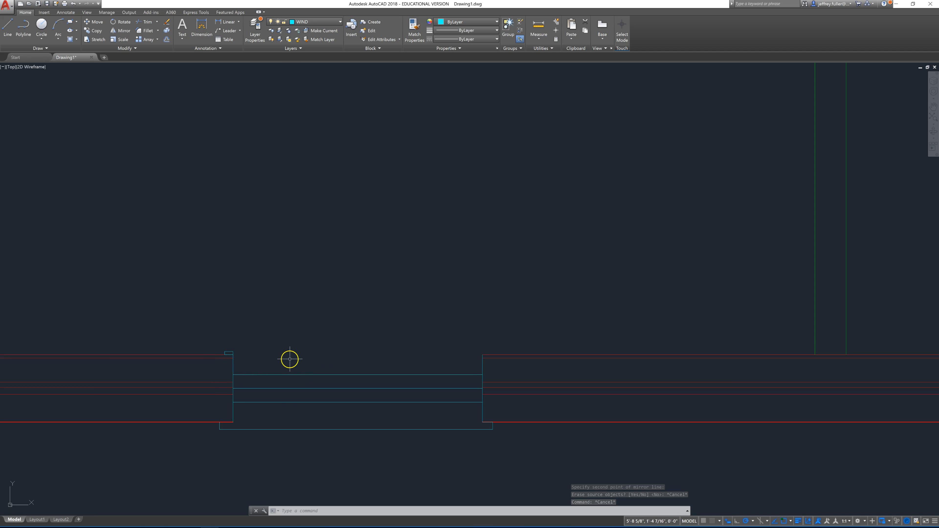
middle_click_drag(273, 342, 252, 314)
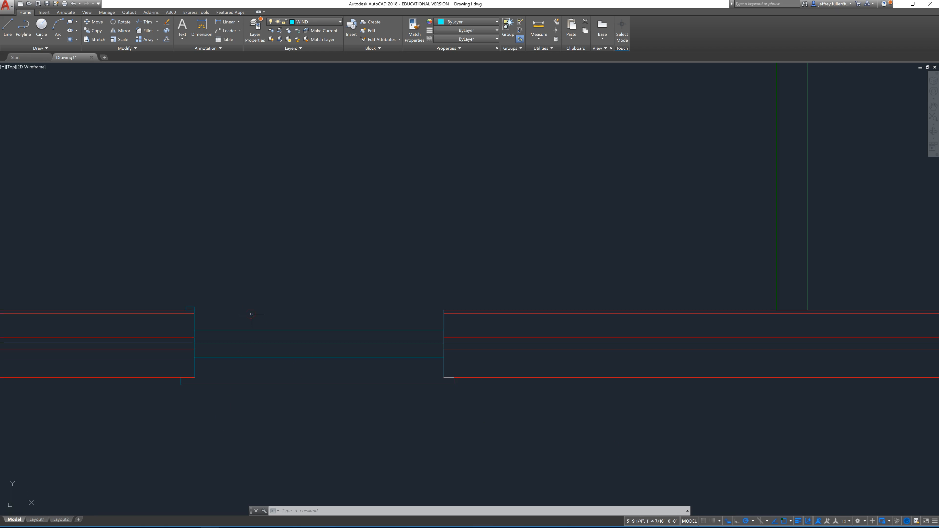
scroll(257, 326, "up", 2)
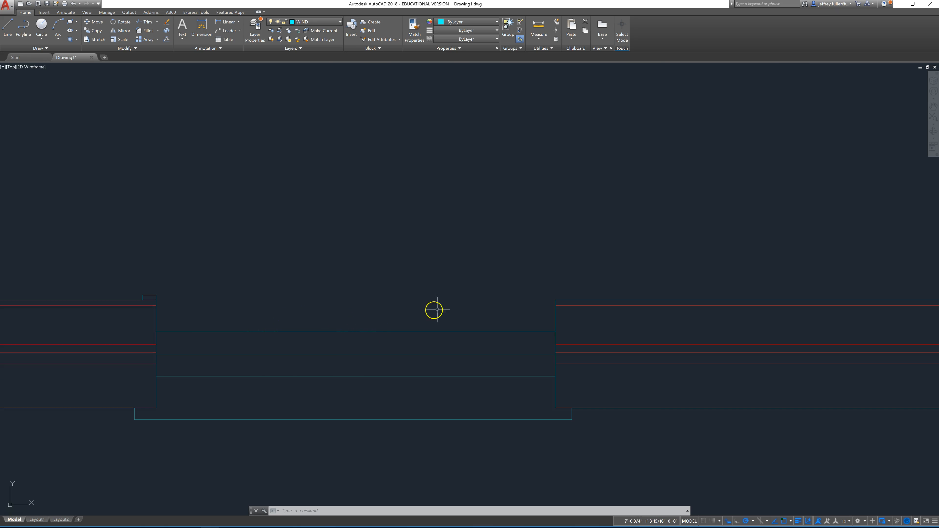
Step: Make DOOR the current layer for work at the door opening in the vertical interior wall
scroll(342, 291, "down", 4)
middle_click_drag(341, 265, 209, 522)
scroll(213, 518, "down", 2)
mouse_move(262, 378)
middle_mouse_down()
mouse_move(158, 392)
mouse_move(153, 359)
middle_mouse_up()
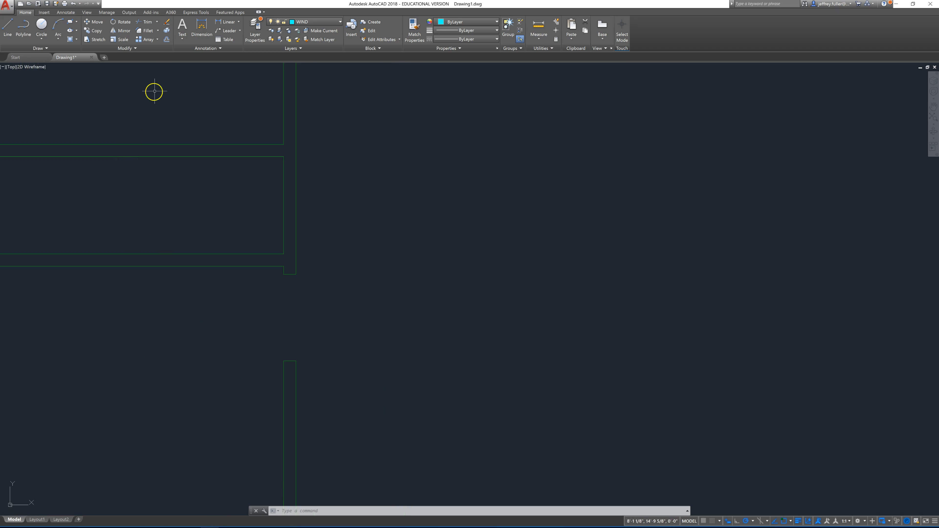
left_click(323, 23)
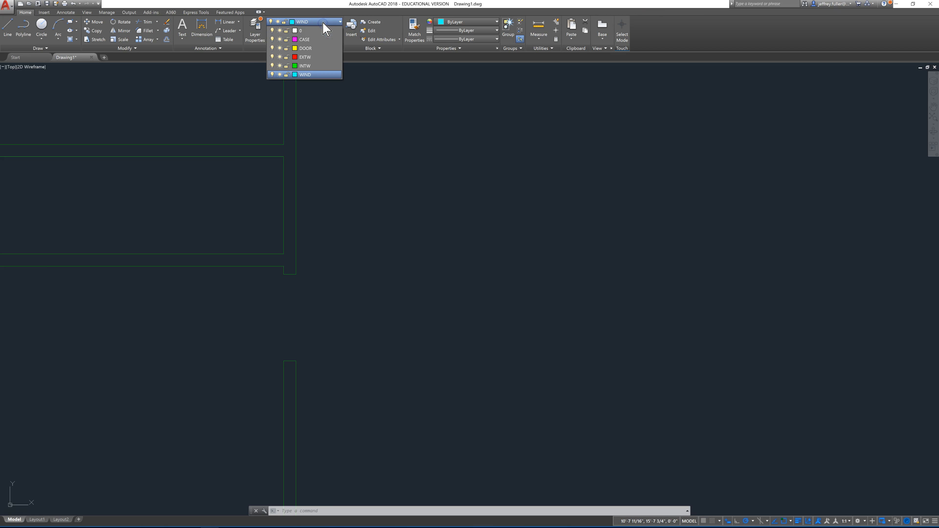
left_click(309, 52)
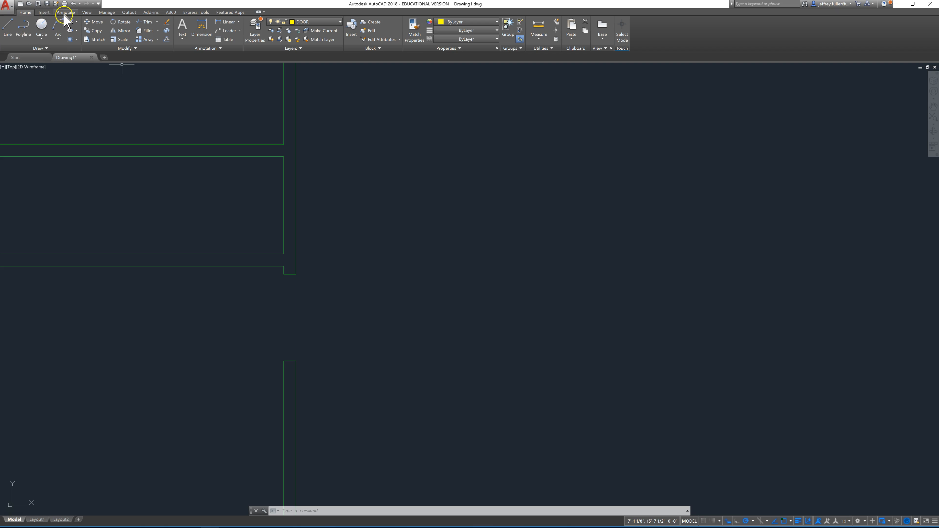
Step: Draw a door rectangle from the left corner of the door opening's upper jamb, entering -32" for the other corner
left_click(70, 23)
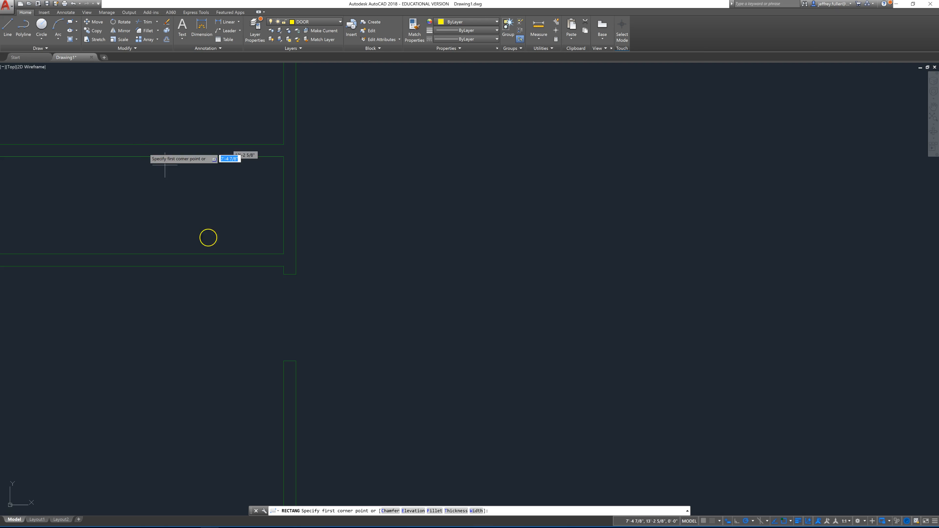
left_click(283, 275)
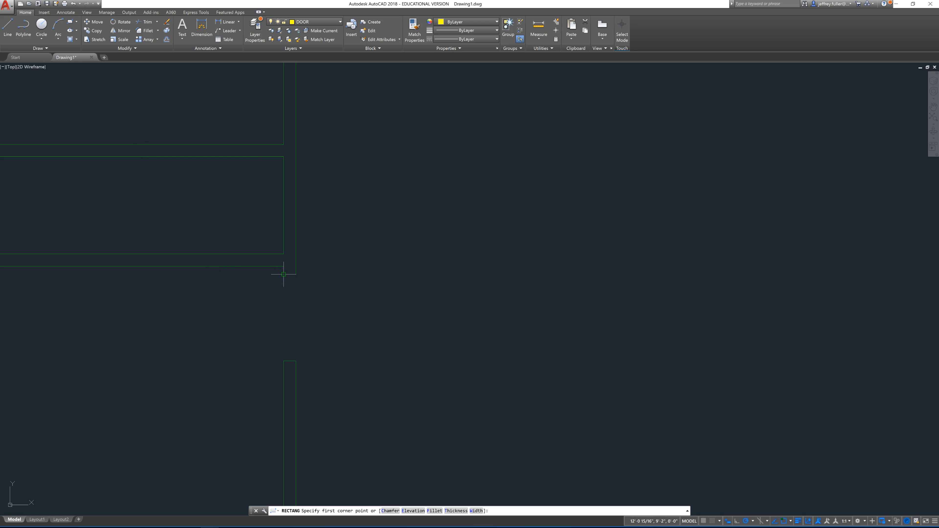
left_click(284, 275)
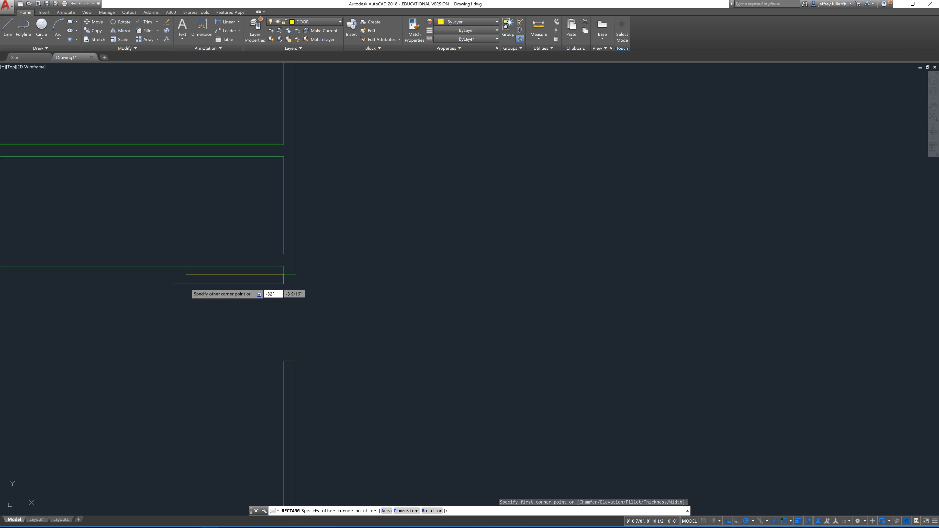
key("Return")
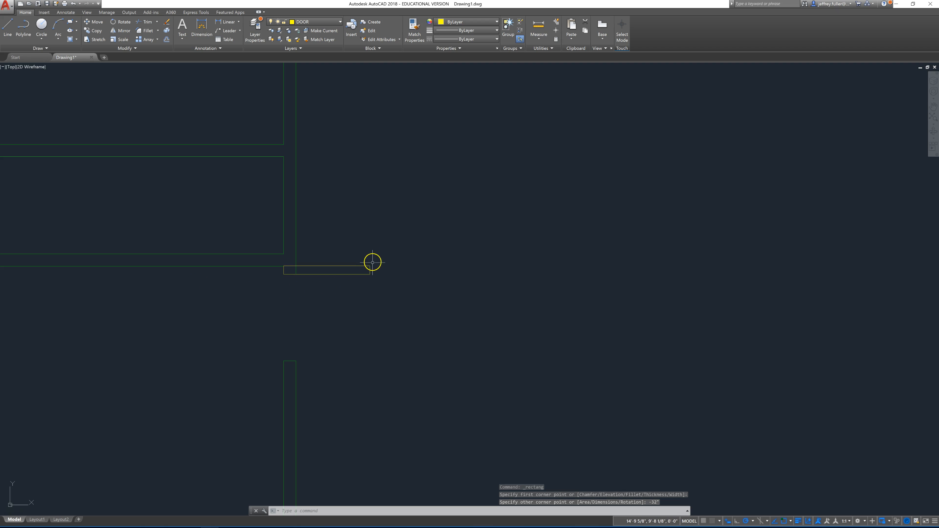
Step: Delete the door rectangle that extends to the wrong side of the door opening's upper jamb
left_click(374, 247)
left_click(339, 297)
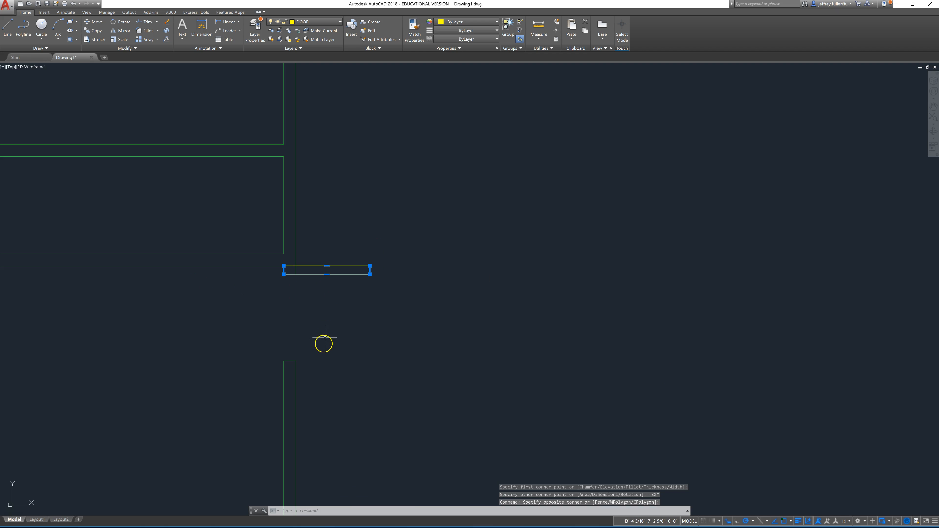
key("Delete")
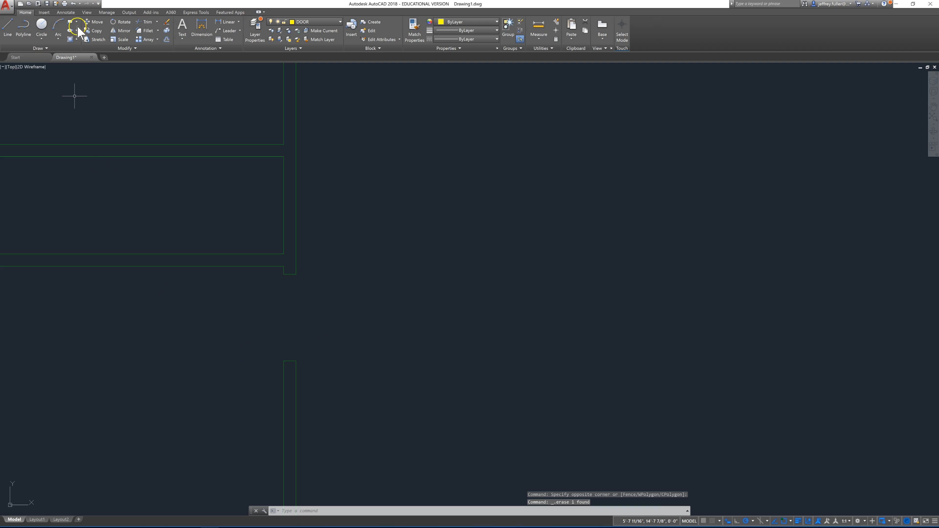
Step: Draw a door rectangle from the left corner of the opening's upper jamb, with the other corner offset -32" horizontally and 2" vertically
left_click(70, 23)
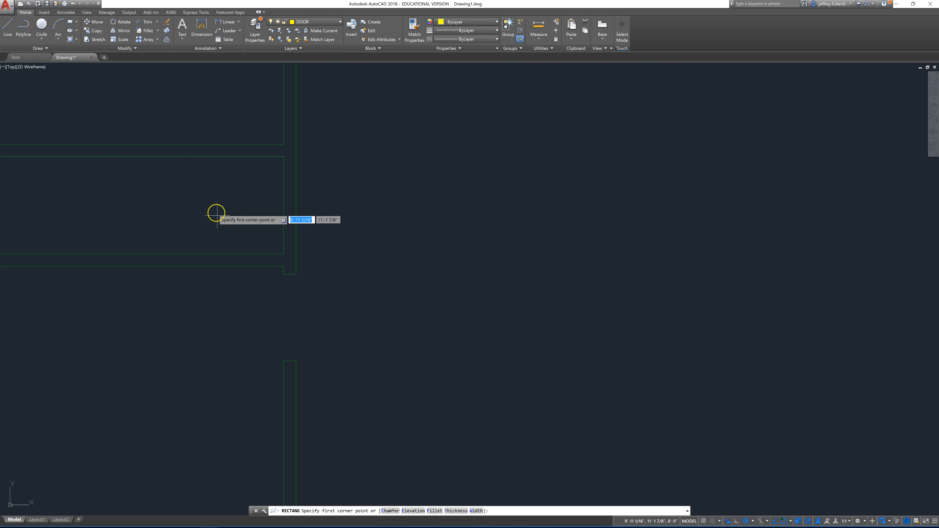
left_click(282, 275)
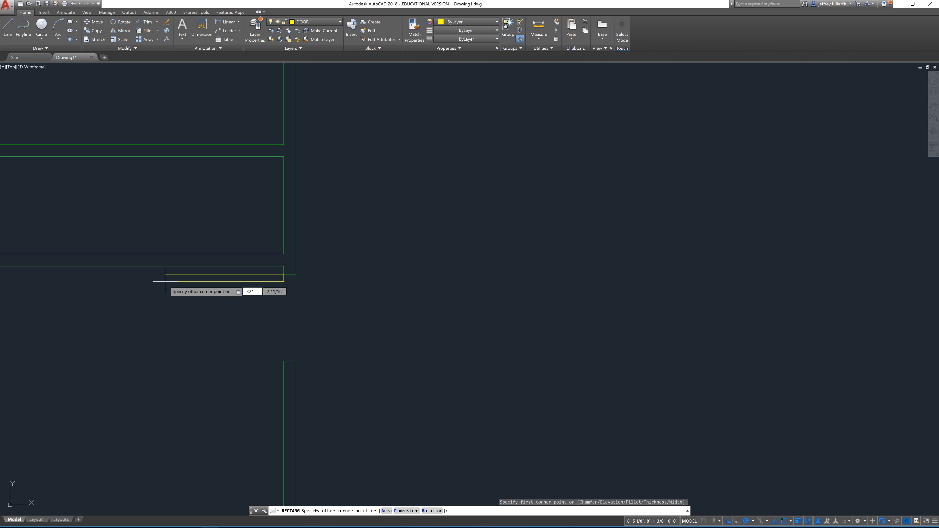
key("Tab")
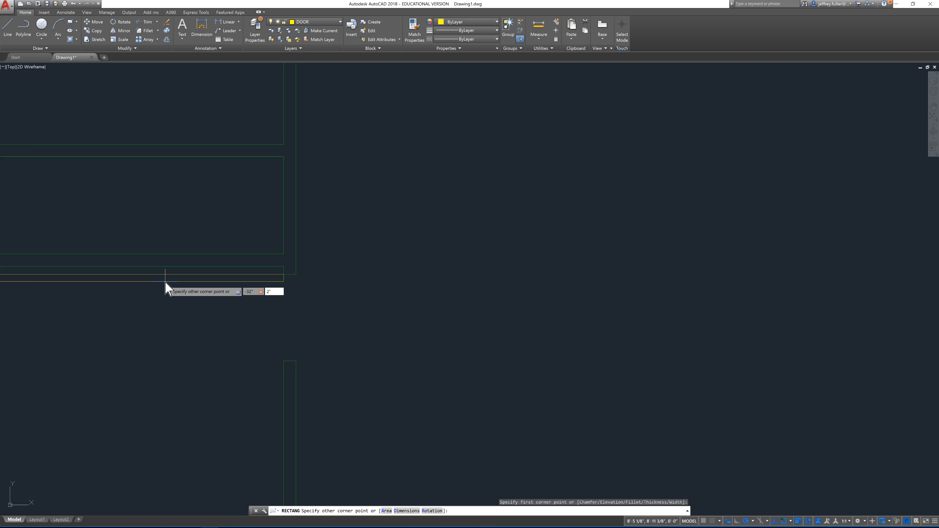
key("Return")
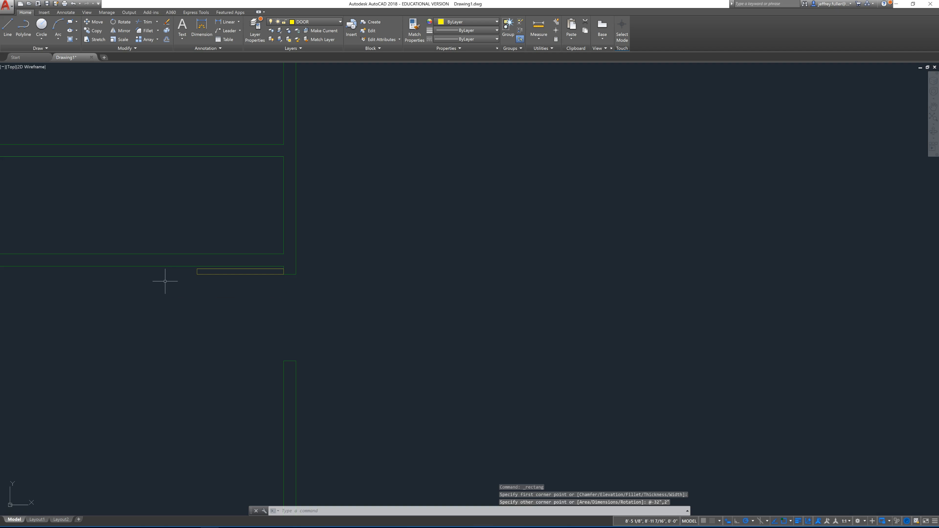
Step: Move the door rectangle down so that its upper-right corner meets the left corner of the opening's upper jamb
scroll(210, 279, "up", 4)
middle_click_drag(271, 312, 154, 327)
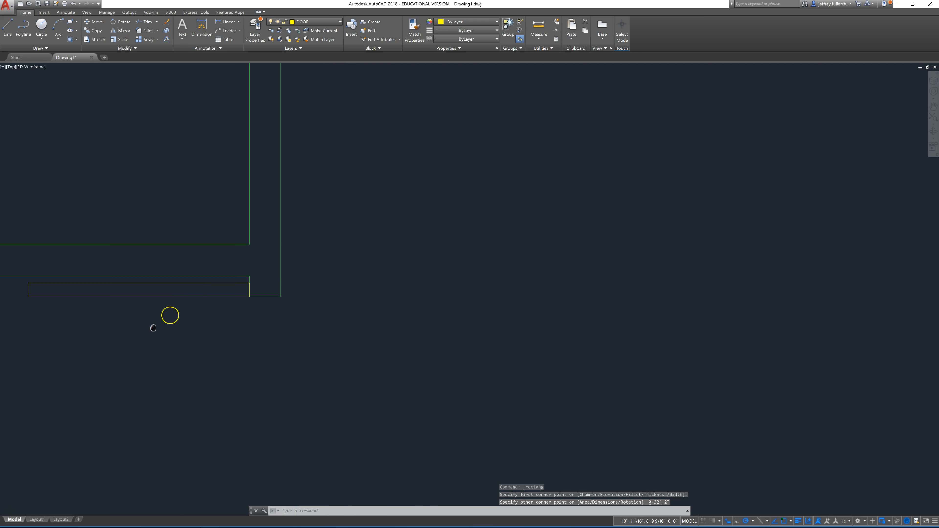
left_click(235, 280)
left_click(197, 307)
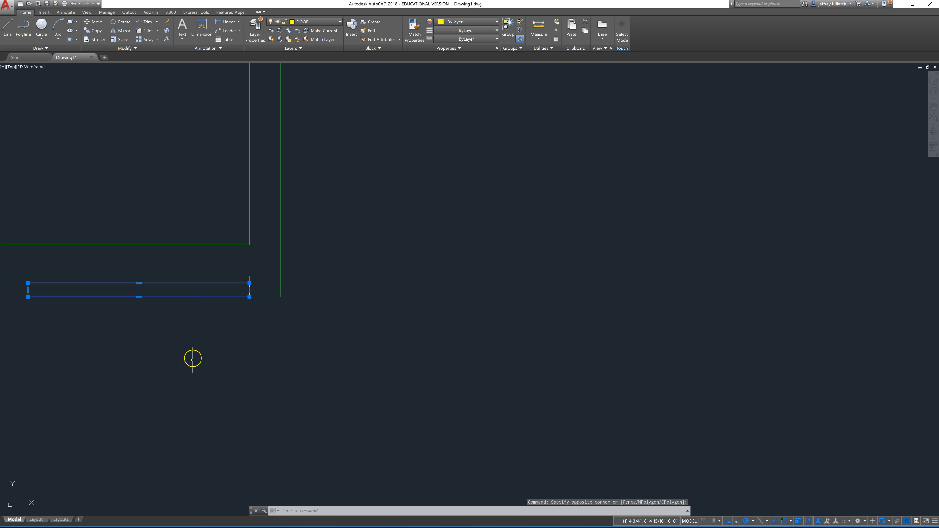
left_click(94, 22)
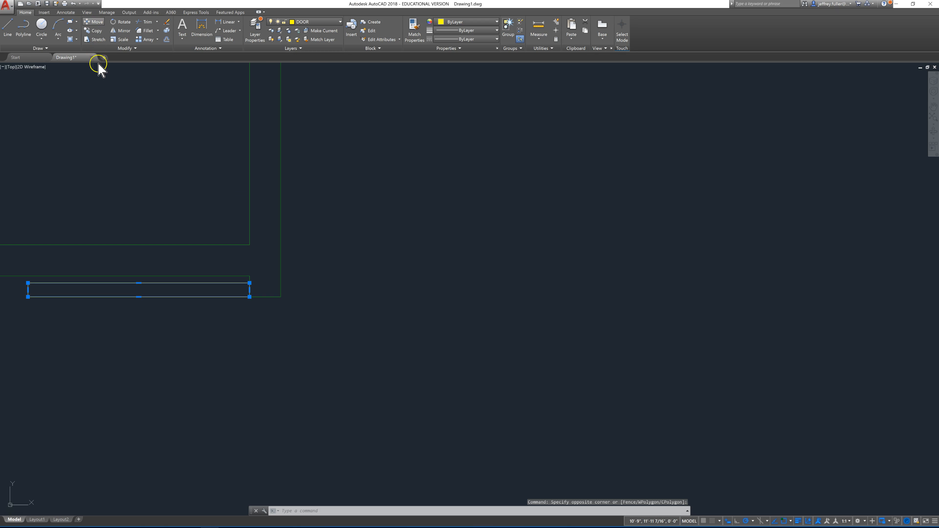
left_click(250, 284)
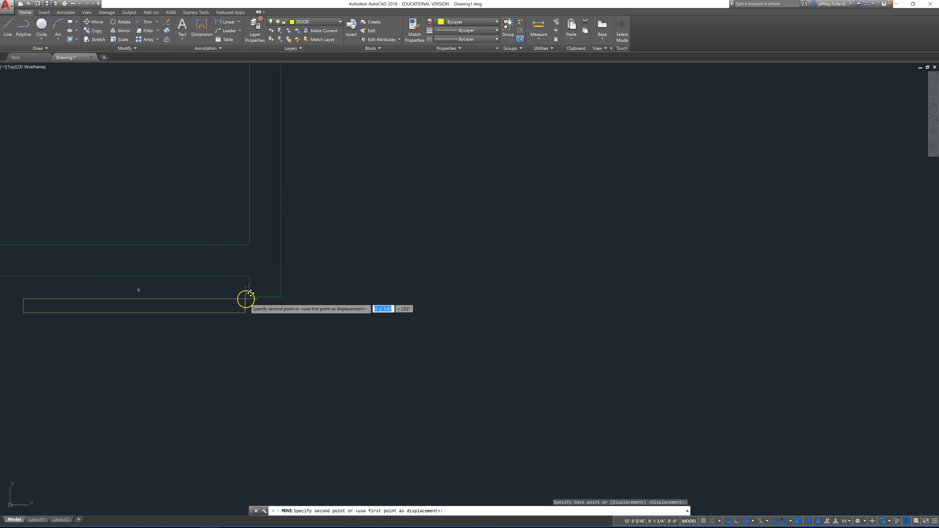
left_click(248, 298)
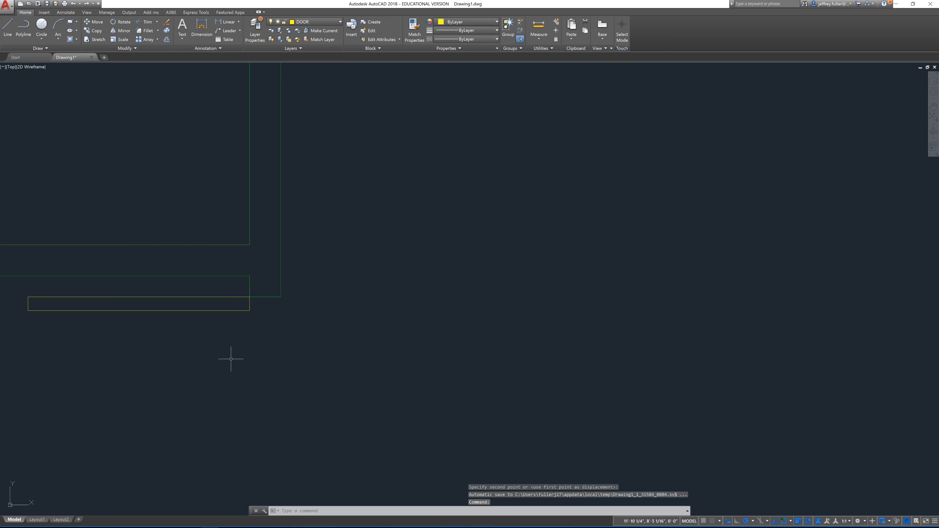
key("Escape")
scroll(231, 359, "down", 6)
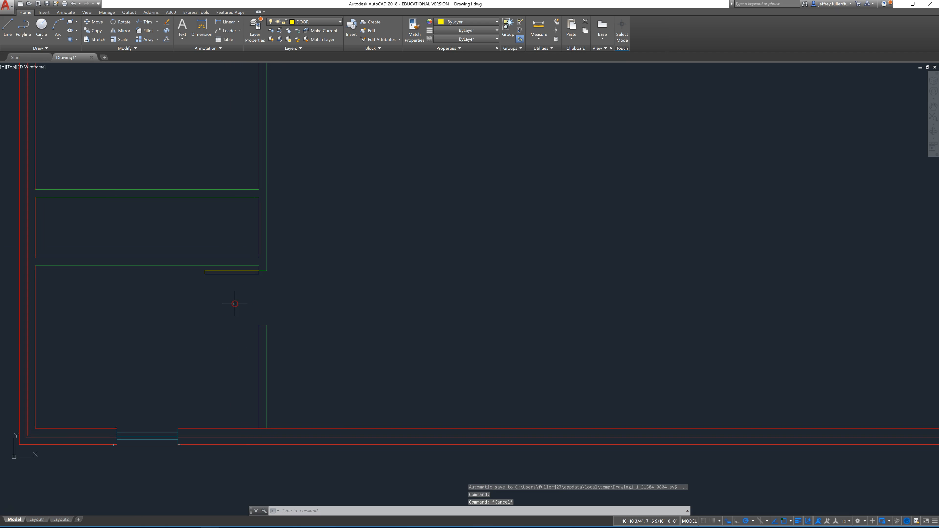
scroll(243, 266, "up", 5)
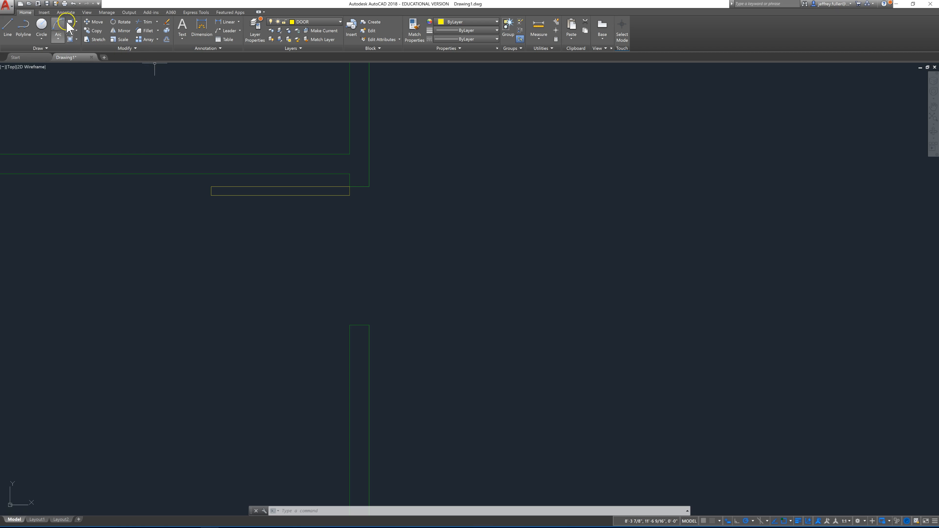
left_click(57, 35)
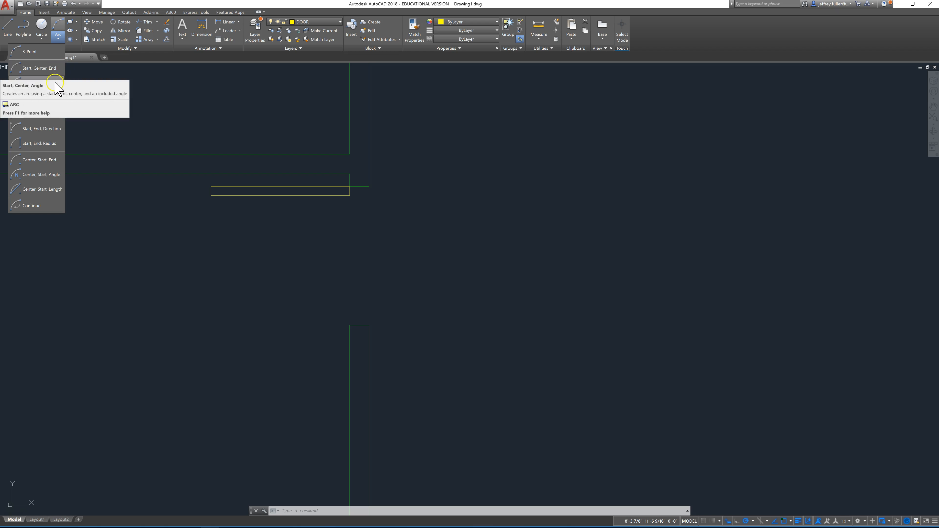
left_click(47, 143)
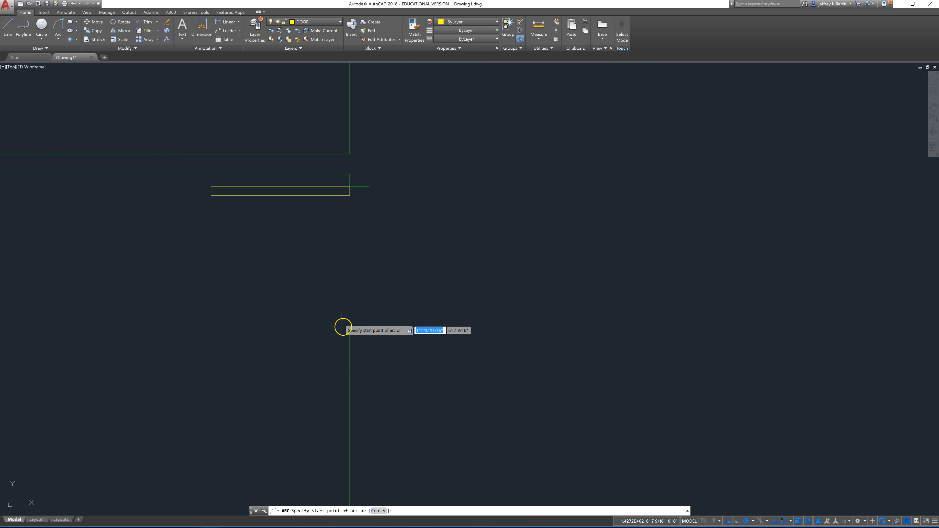
left_click(350, 325)
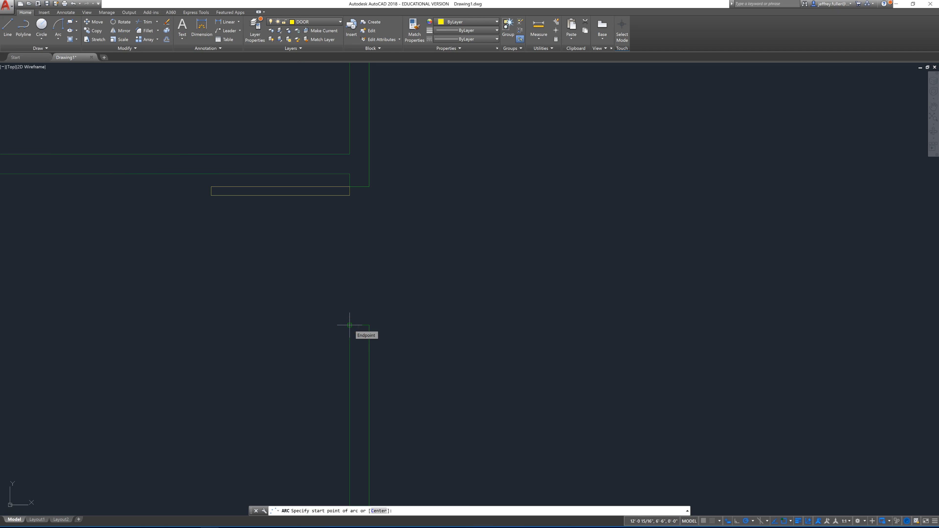
left_click(212, 196)
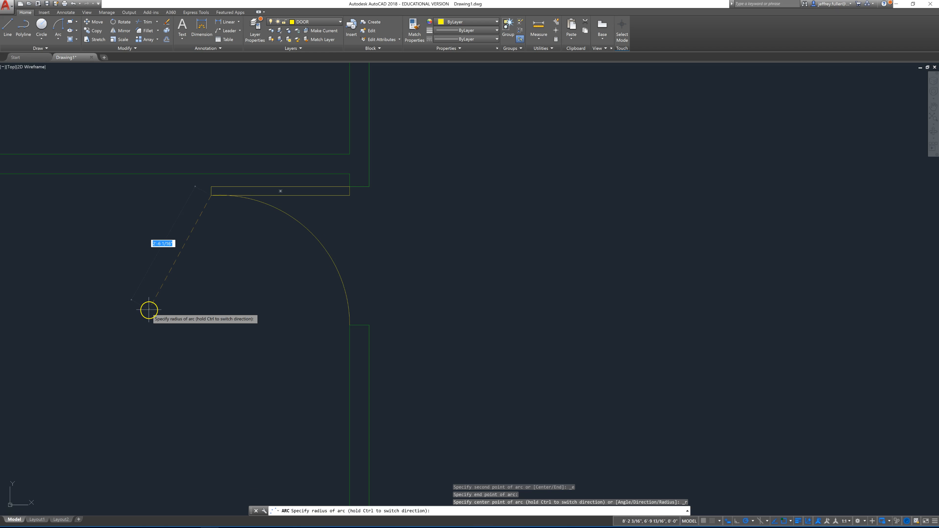
key("Return")
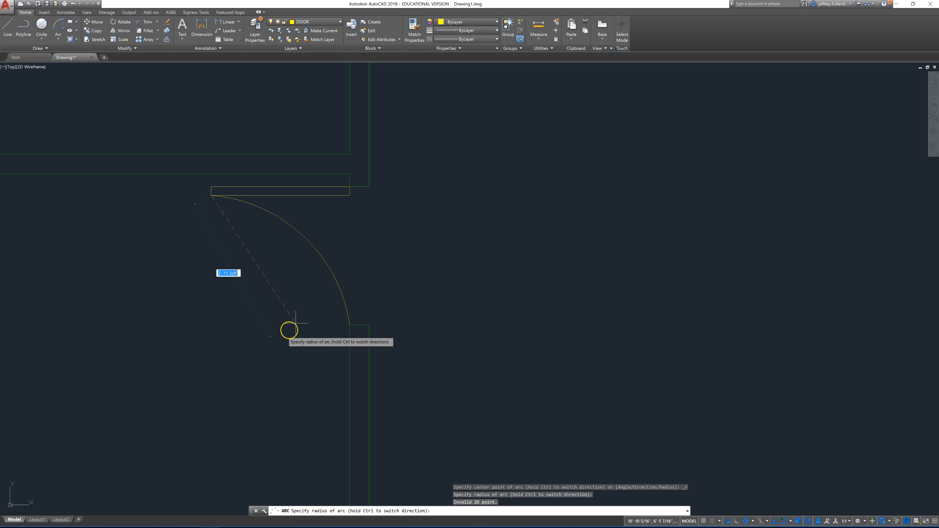
key("Return")
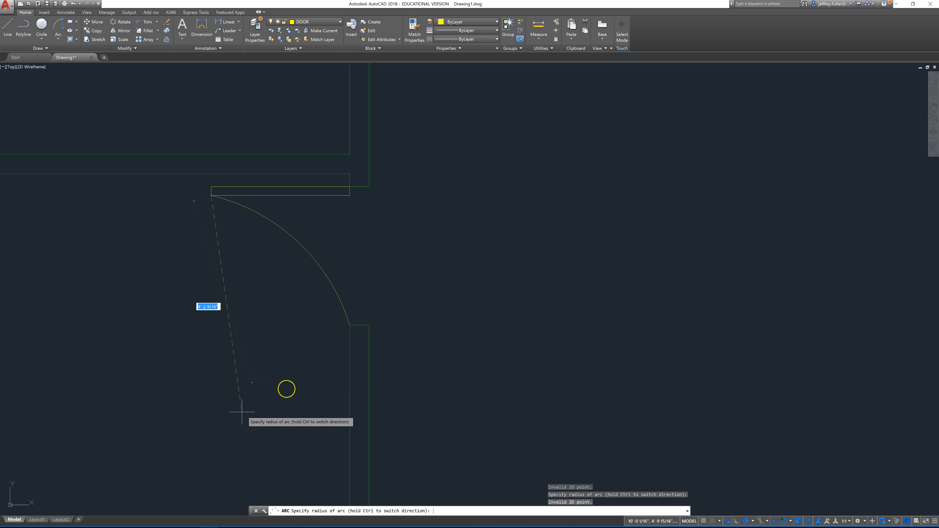
key("Escape")
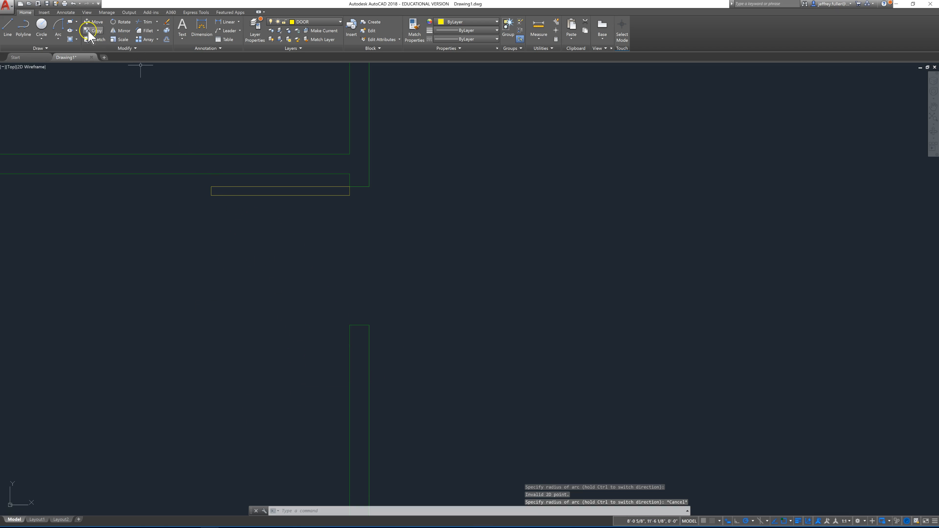
Step: Draw the door swing as a Start, End, Radius arc from the door's lower free corner to the lower jamb's left corner, radius about 30"
left_click(67, 38)
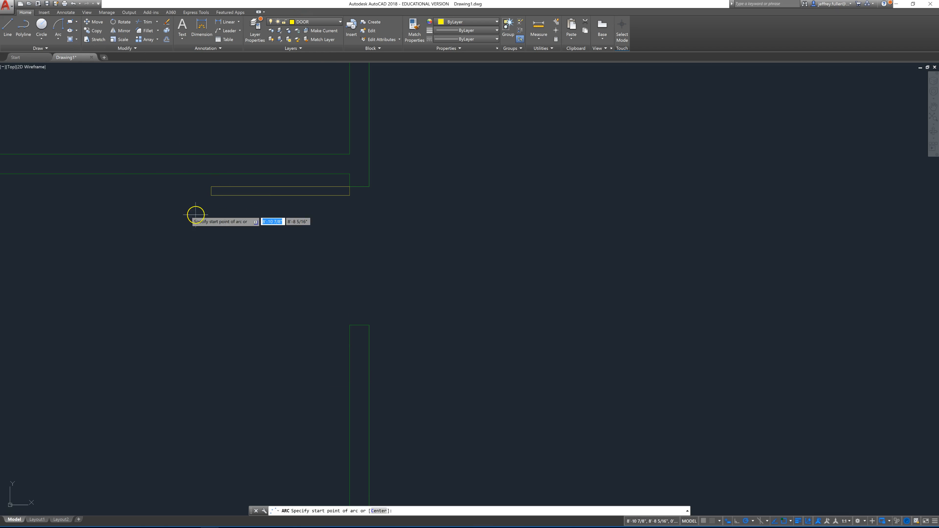
left_click(211, 196)
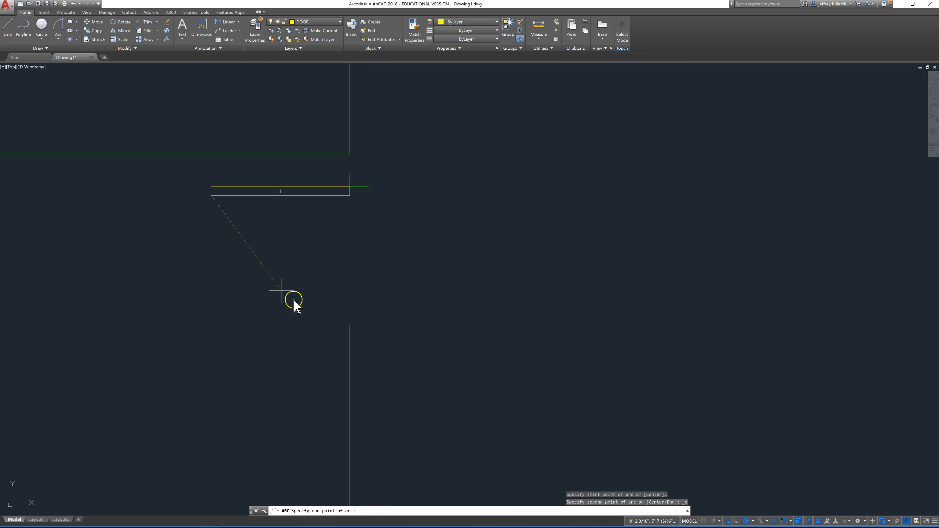
left_click(348, 325)
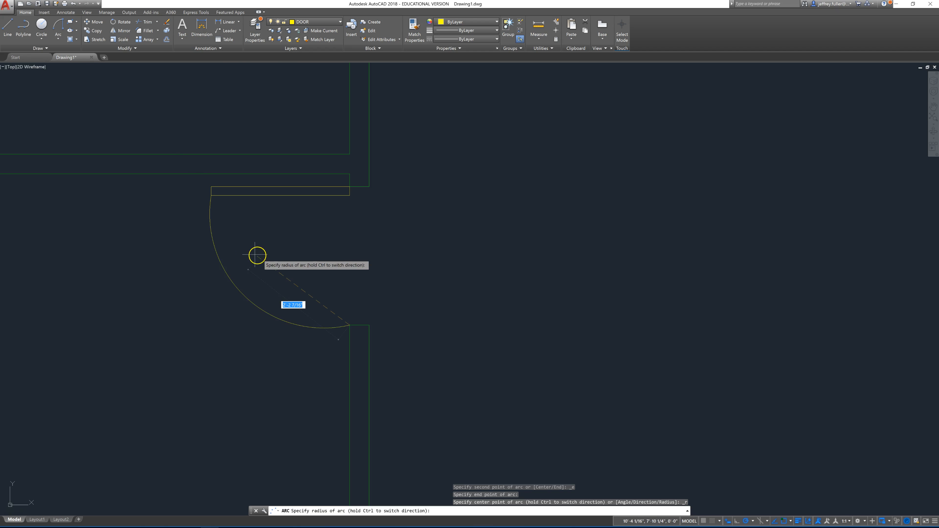
left_click(241, 255)
scroll(396, 256, "down", 6)
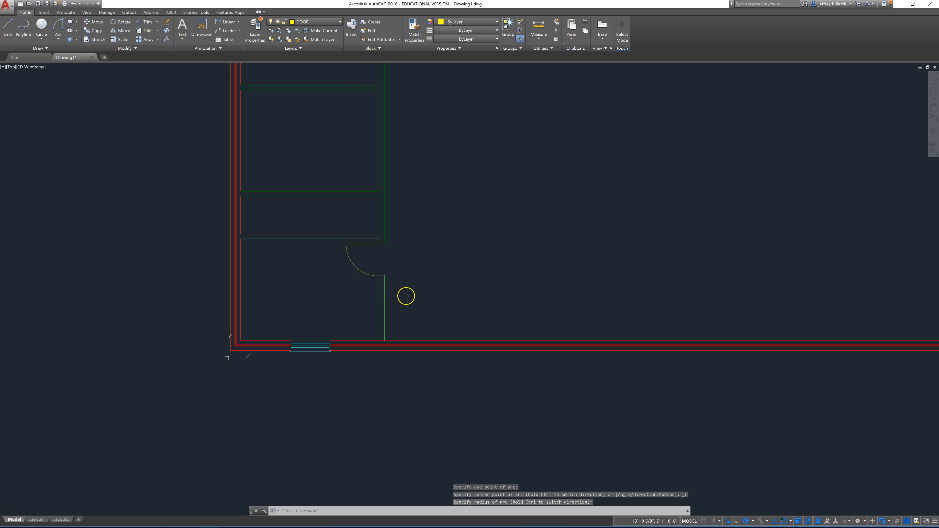
middle_click_drag(401, 276, 267, 319)
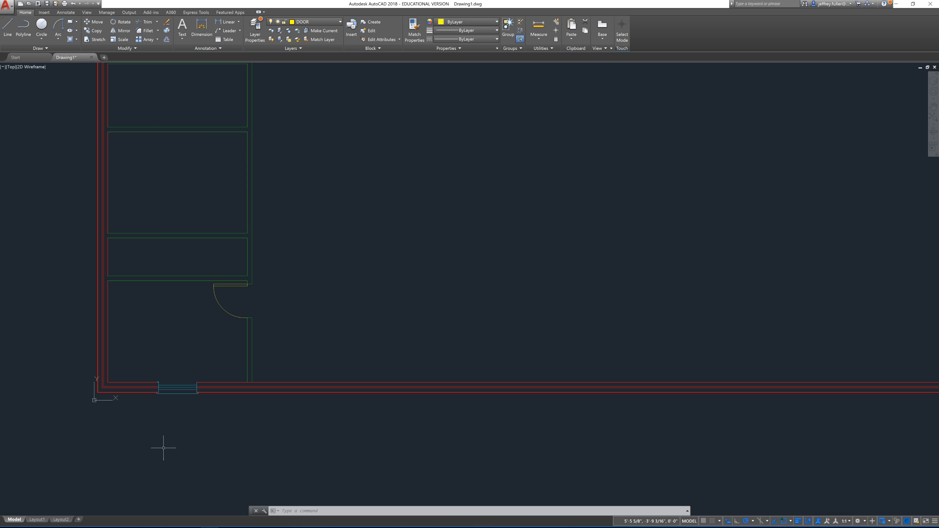
scroll(163, 449, "down", 5)
scroll(141, 459, "up", 5)
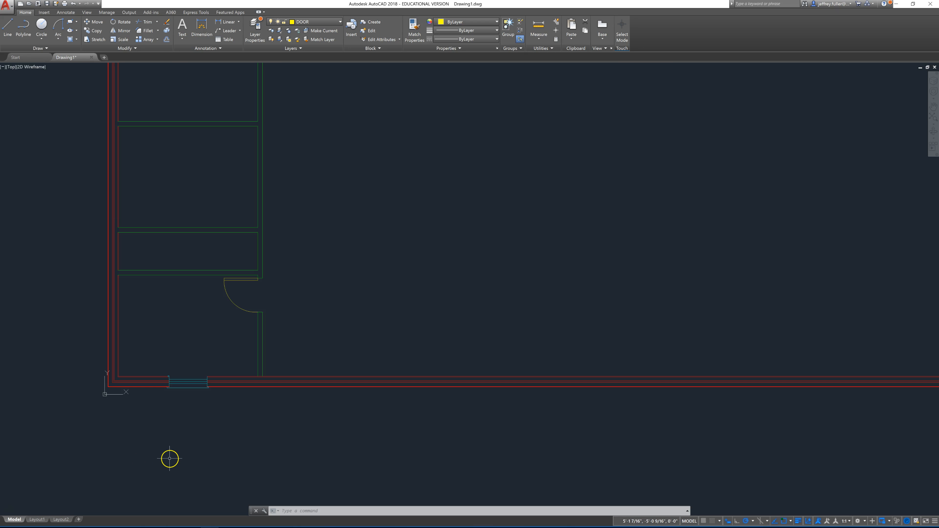
scroll(169, 458, "down", 2)
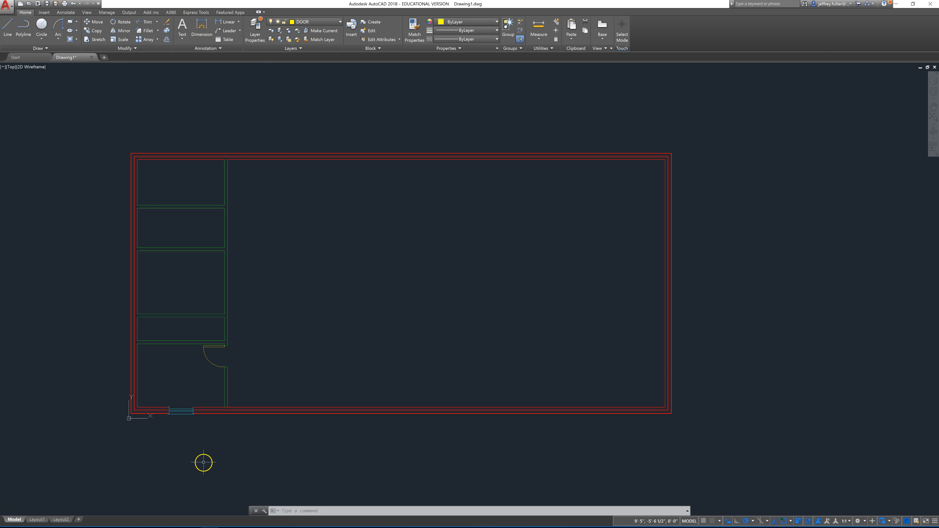